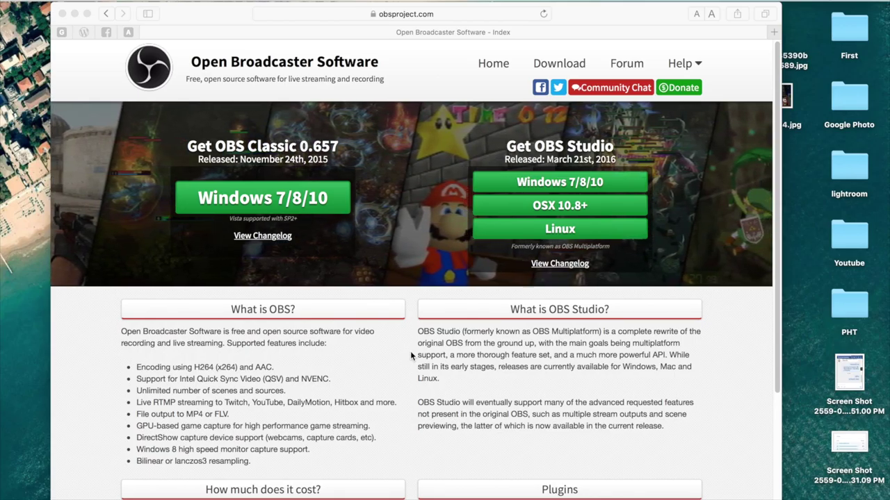
# Step: Put the OBS download page away and launch OBS from the installed applications
pyautogui.scroll(-5, 410, 351)
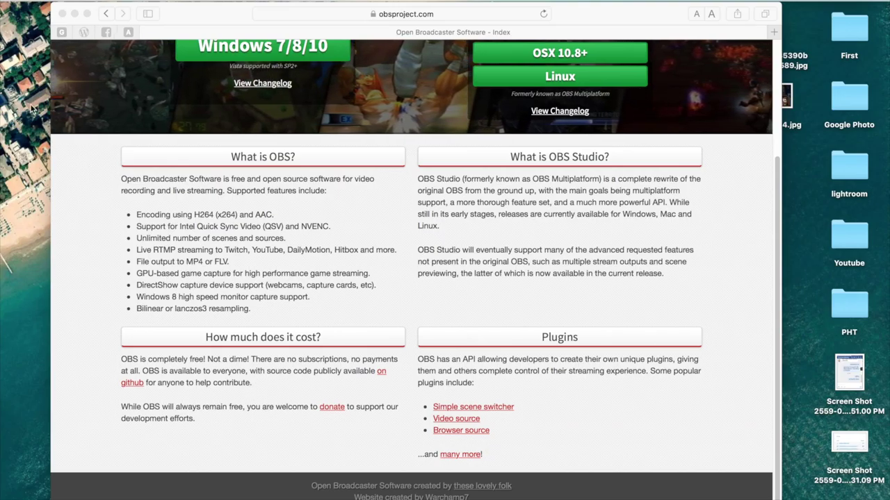
pyautogui.click(62, 13)
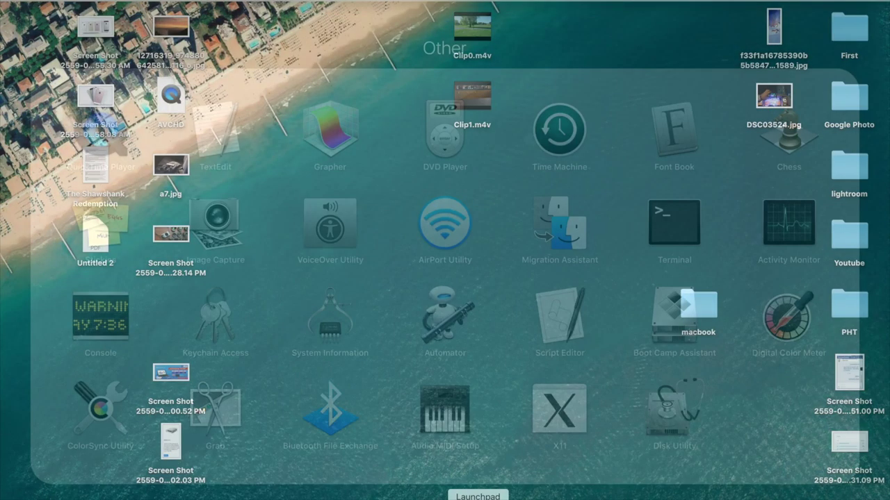
pyautogui.click(479, 498)
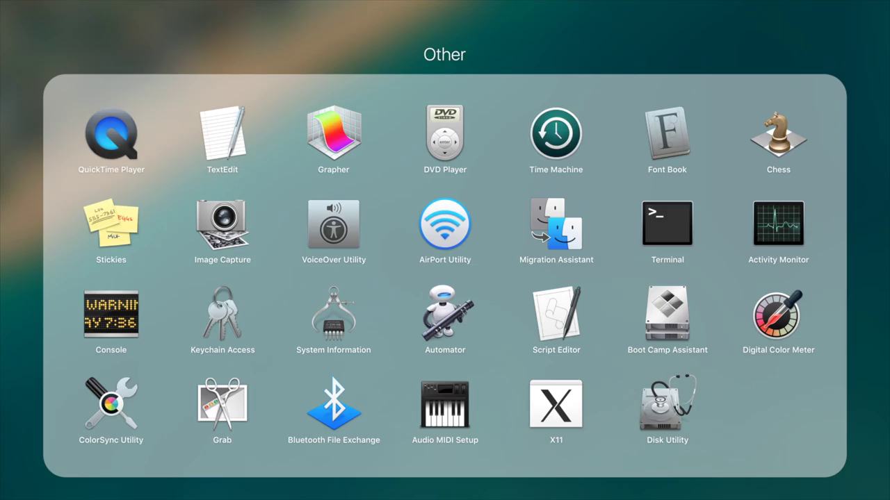
pyautogui.click(497, 467)
pyautogui.hscroll(3, 611, 347)
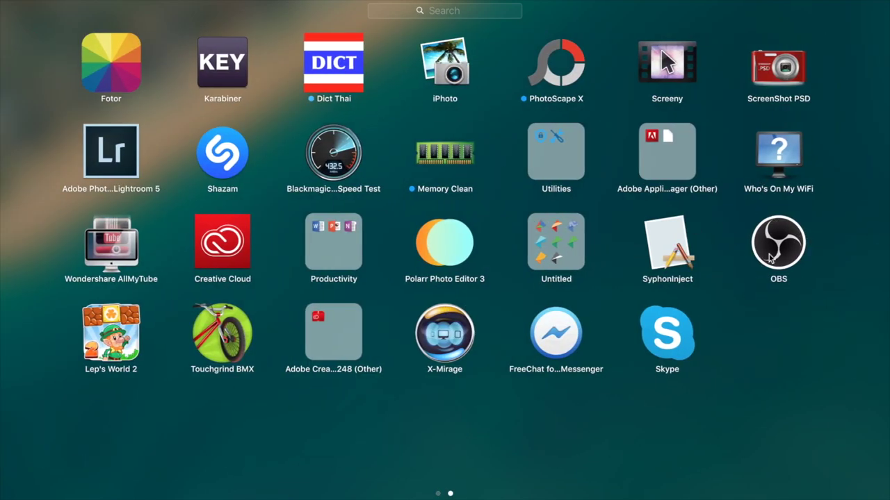
pyautogui.click(779, 264)
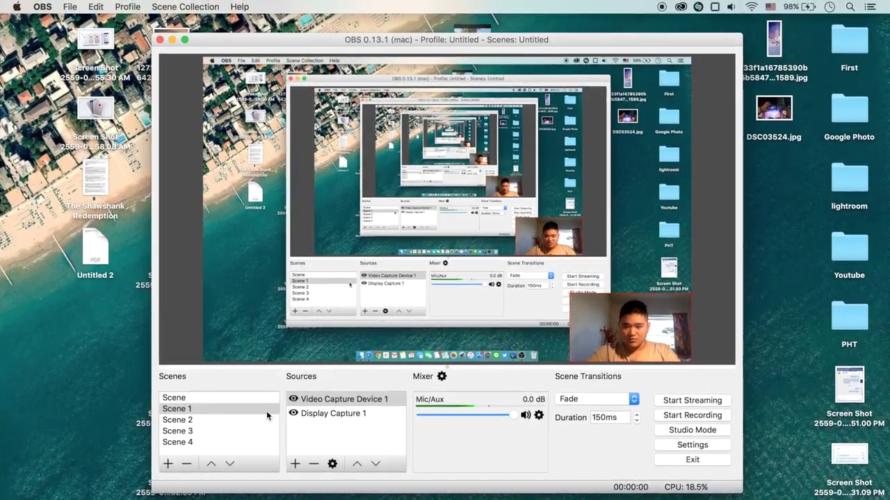
# Step: Select Scene 4 and open the OBS settings
pyautogui.click(227, 442)
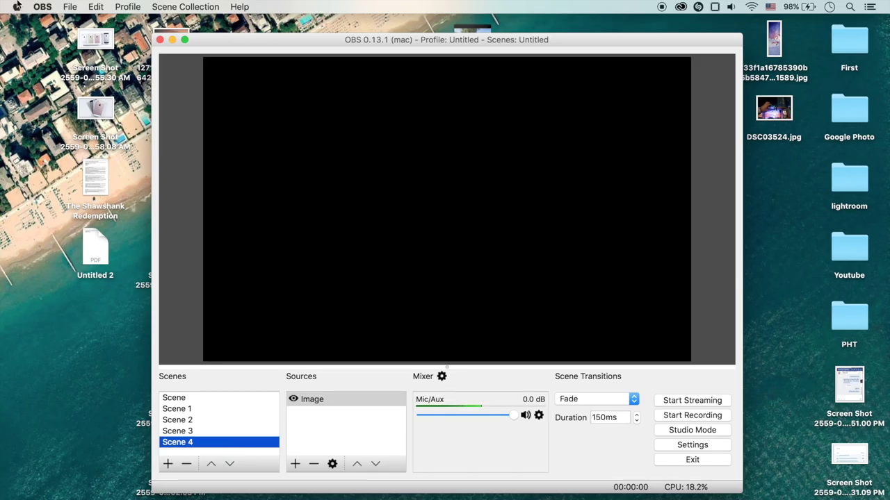
pyautogui.click(40, 6)
pyautogui.click(38, 22)
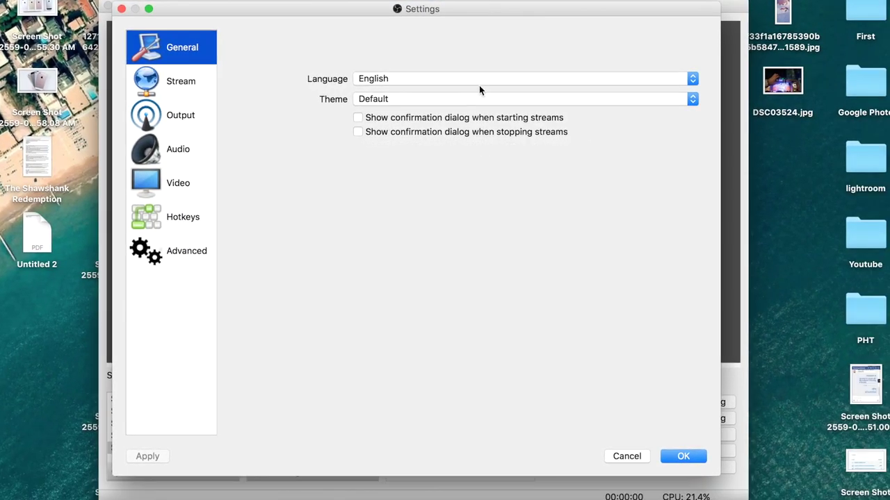
pyautogui.click(496, 90)
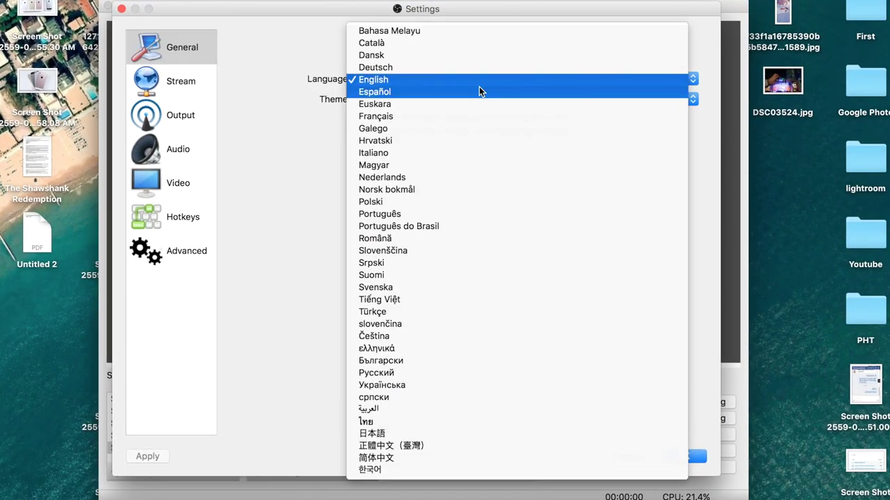
pyautogui.click(478, 91)
pyautogui.click(479, 87)
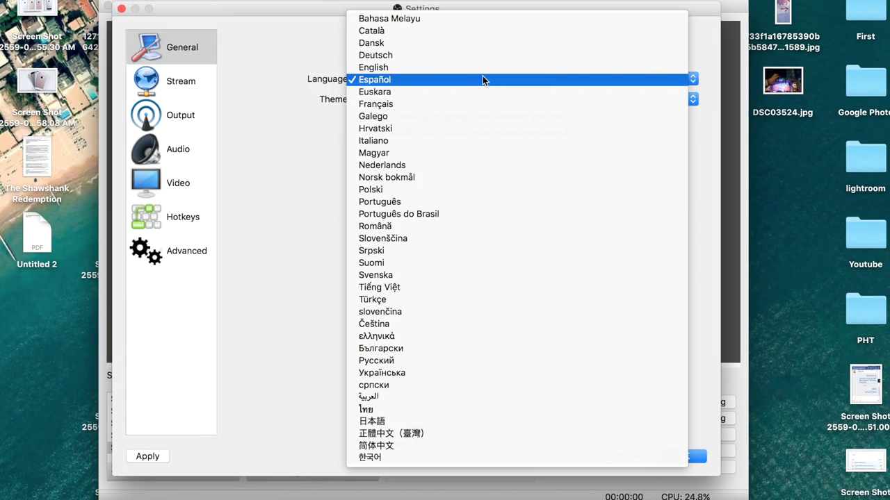
pyautogui.click(485, 68)
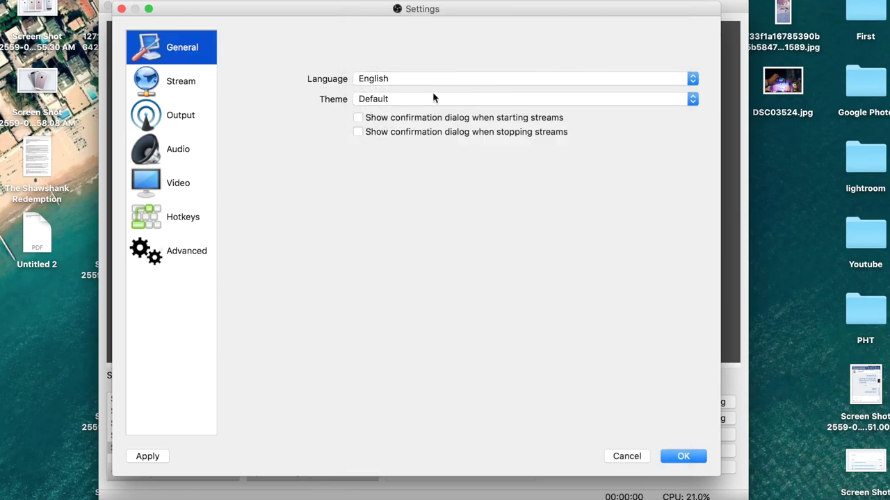
# Step: In the Stream settings, choose Streaming Services as the stream type and YouTube / YouTube Gaming as the service
pyautogui.click(183, 83)
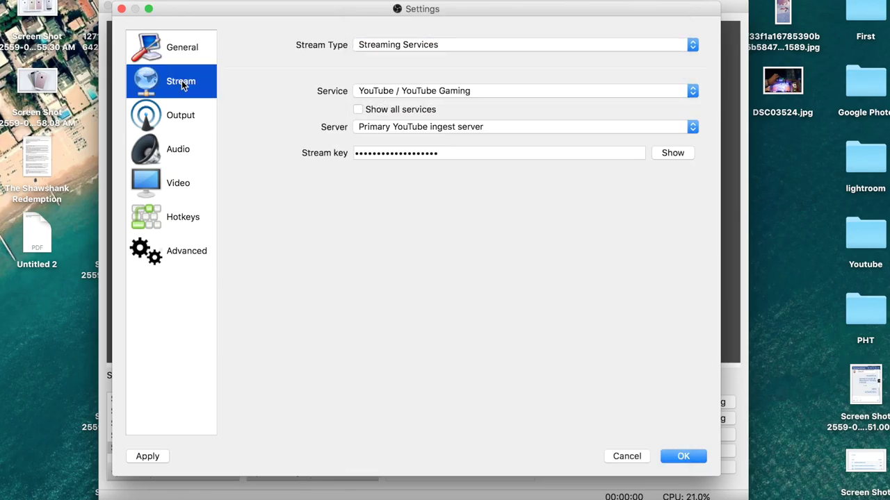
pyautogui.click(534, 50)
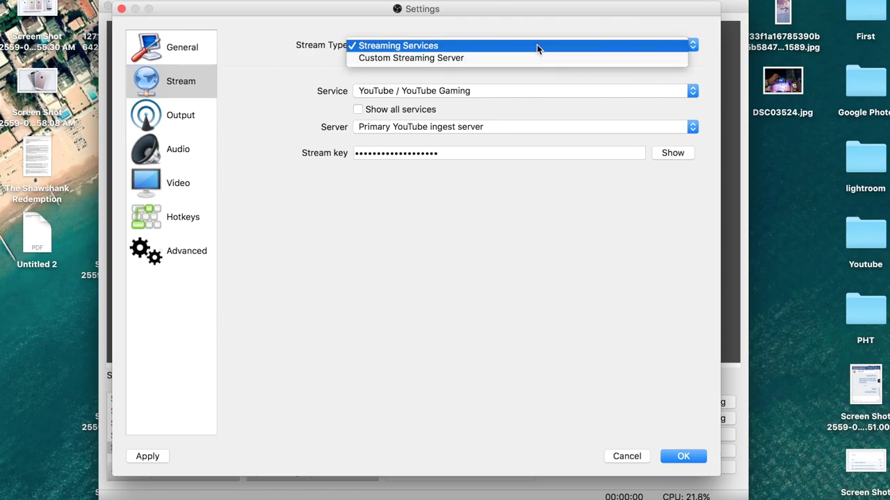
pyautogui.click(537, 46)
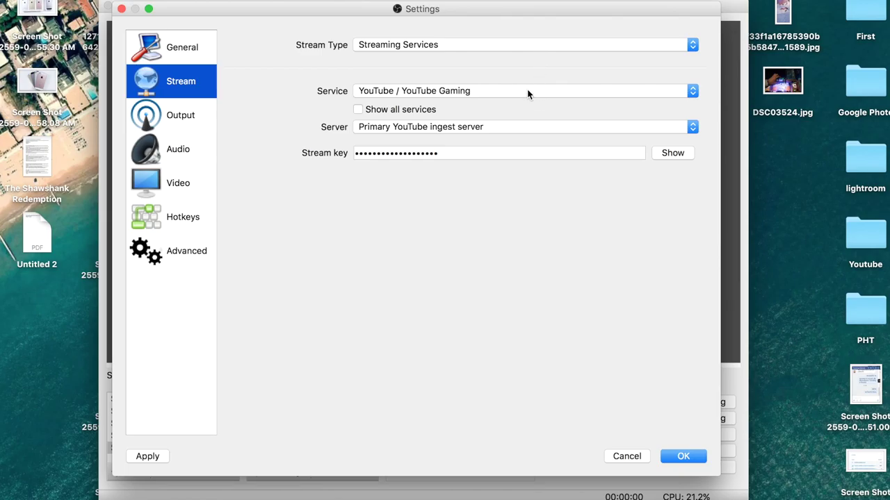
pyautogui.click(527, 95)
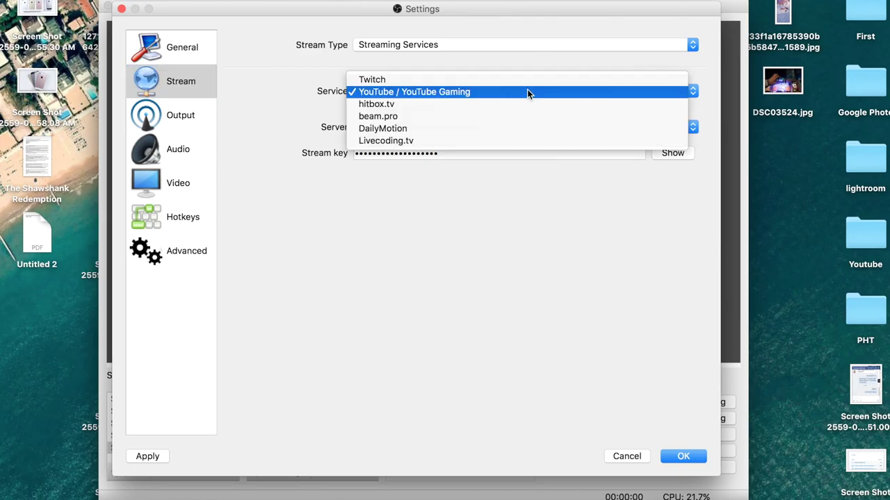
pyautogui.click(526, 91)
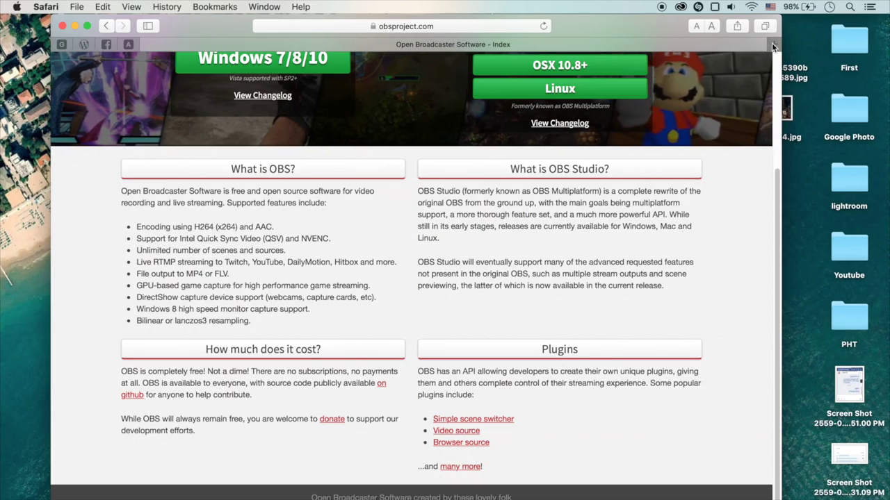
# Step: Switch to Safari and open YouTube in a new tab
pyautogui.click(773, 45)
pyautogui.write('y')
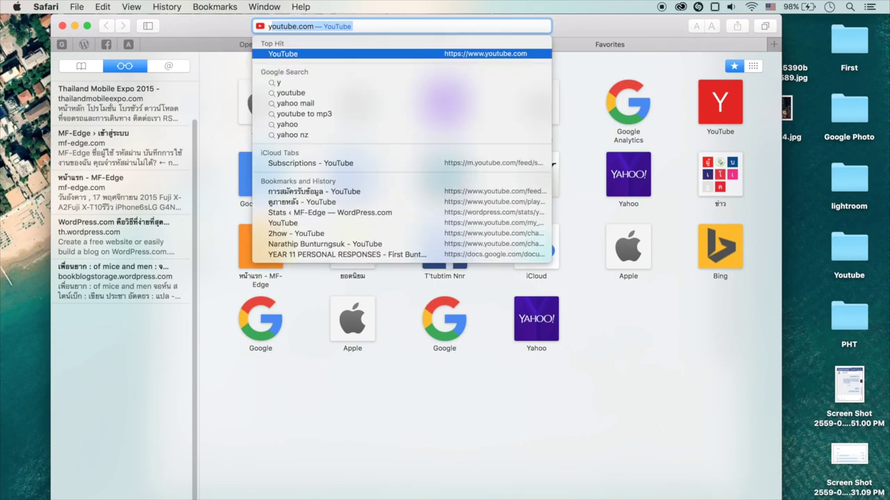
pyautogui.press('Return')
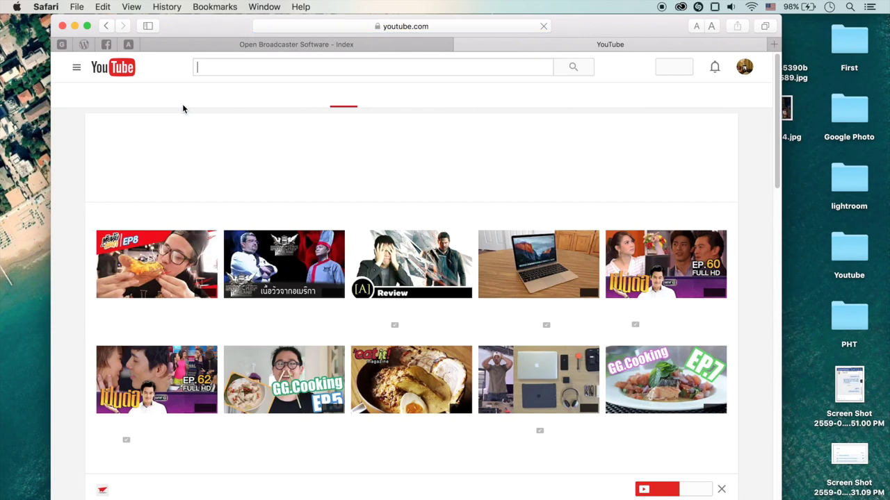
# Step: Open the channel's live streaming page and show its encoder setup with the server URL and stream key
pyautogui.click(78, 69)
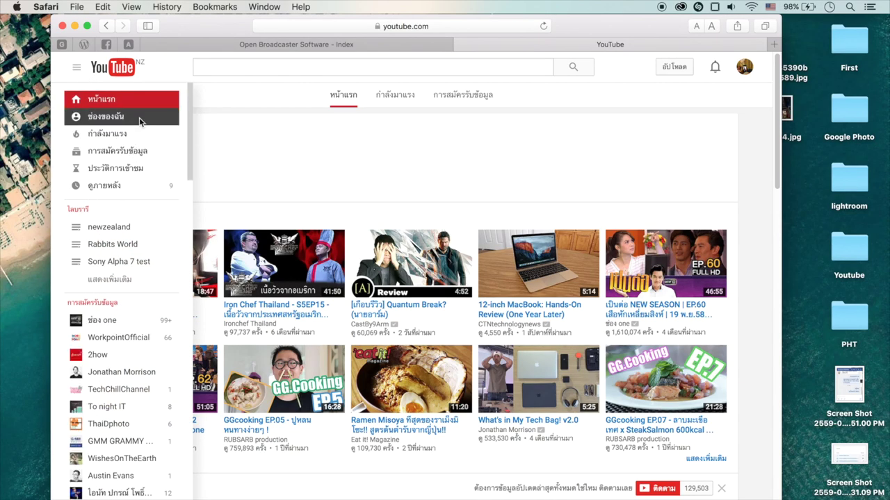
pyautogui.click(140, 122)
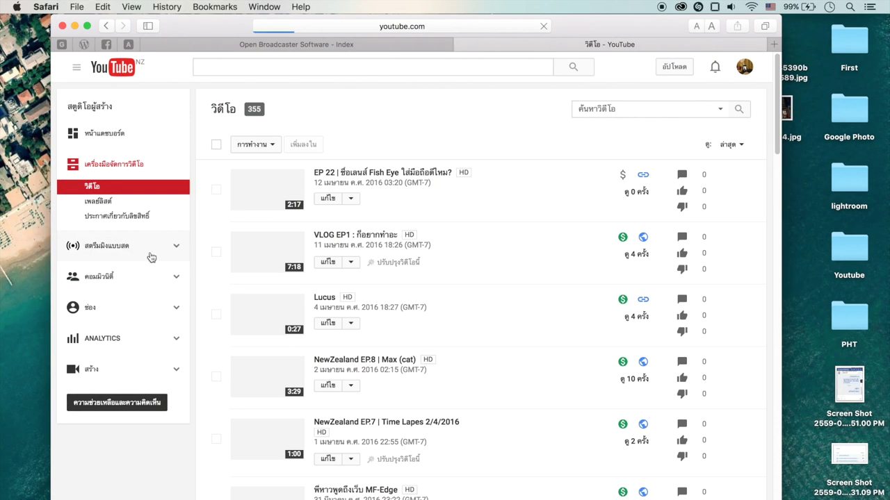
pyautogui.click(148, 253)
pyautogui.scroll(-5, 509, 410)
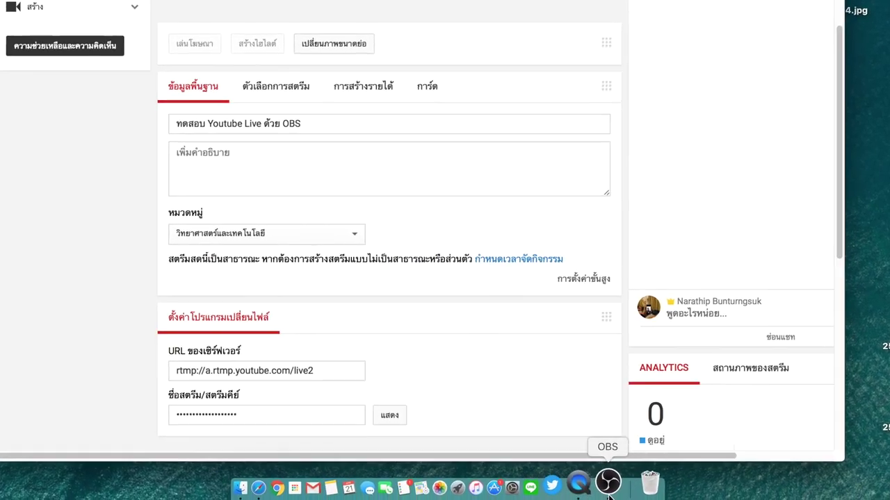
# Step: Switch back to OBS and set the recording format to mp4 in the Output settings, keeping the Desktop recording path
pyautogui.click(610, 480)
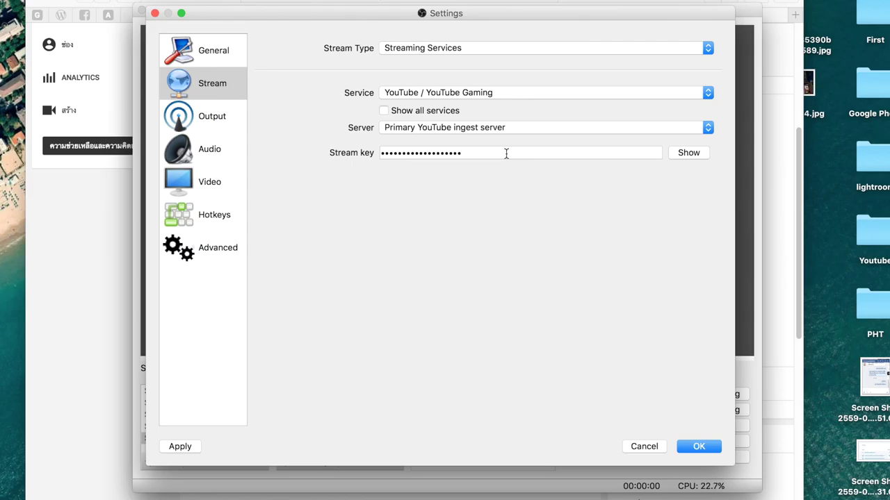
pyautogui.click(203, 109)
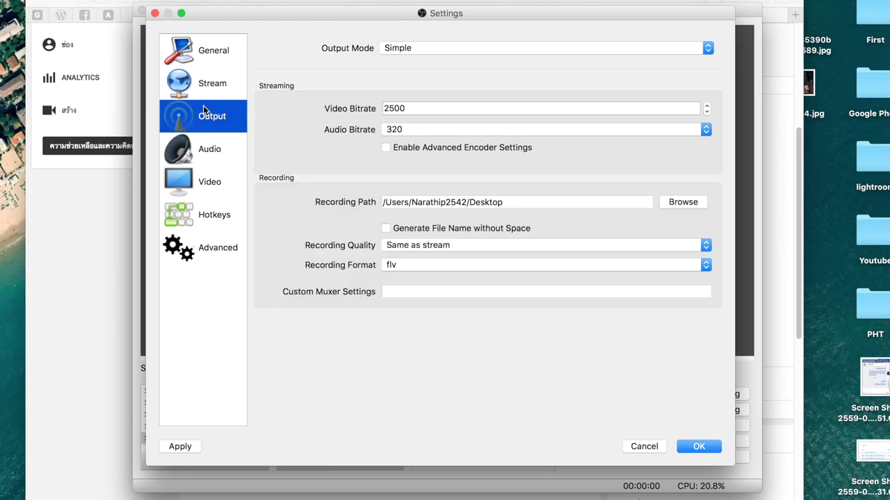
pyautogui.click(487, 105)
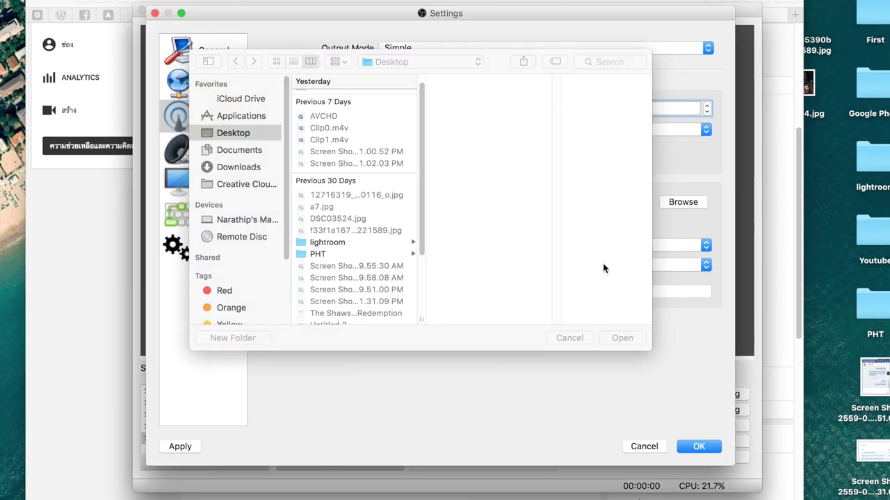
pyautogui.click(569, 338)
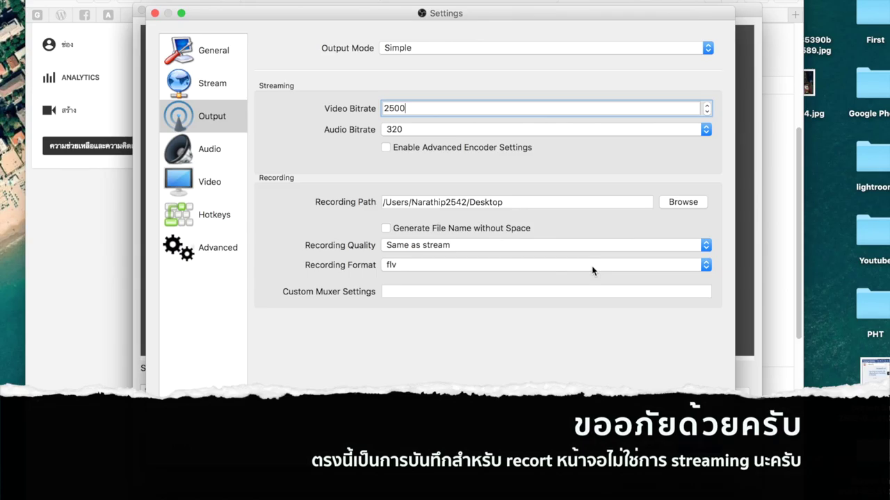
pyautogui.click(591, 266)
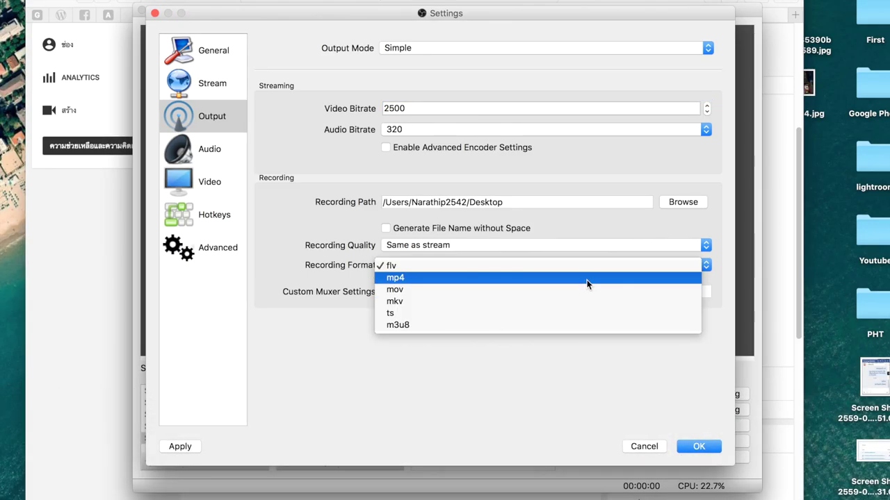
pyautogui.click(587, 278)
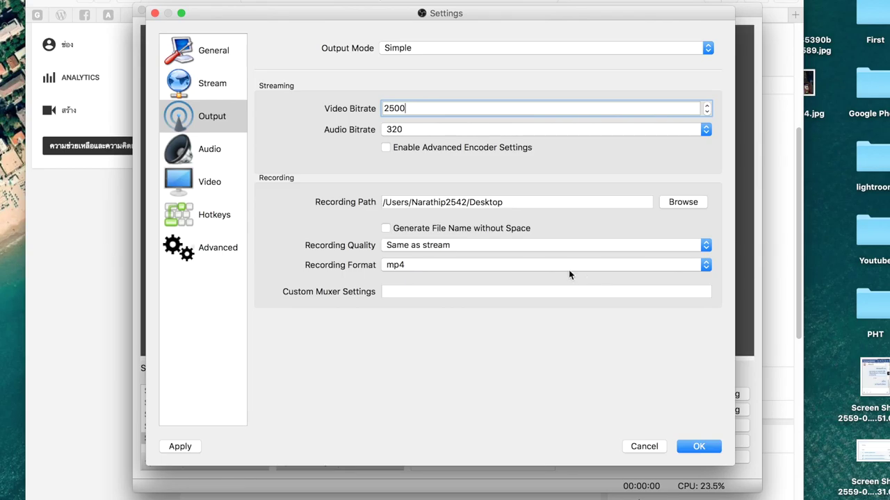
# Step: Review the Audio, Video, Hotkeys and Advanced settings and save the OBS settings
pyautogui.click(212, 151)
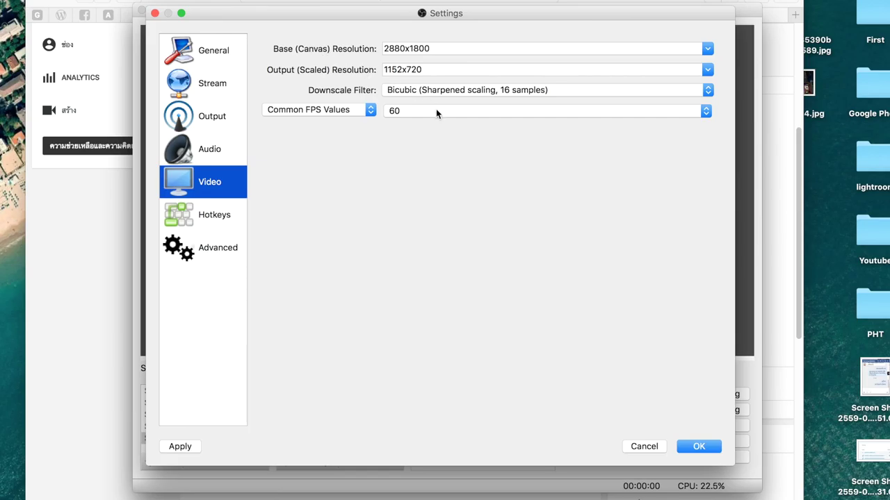
pyautogui.click(179, 219)
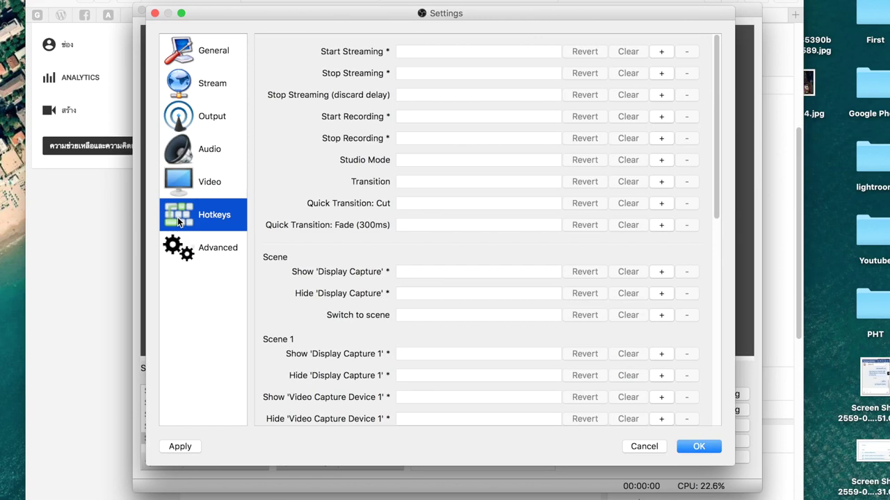
pyautogui.scroll(-10, 348, 248)
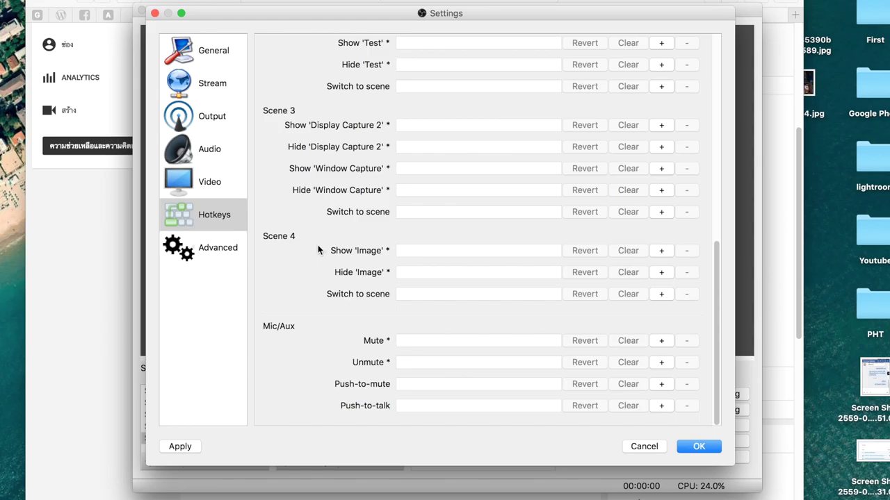
pyautogui.click(229, 249)
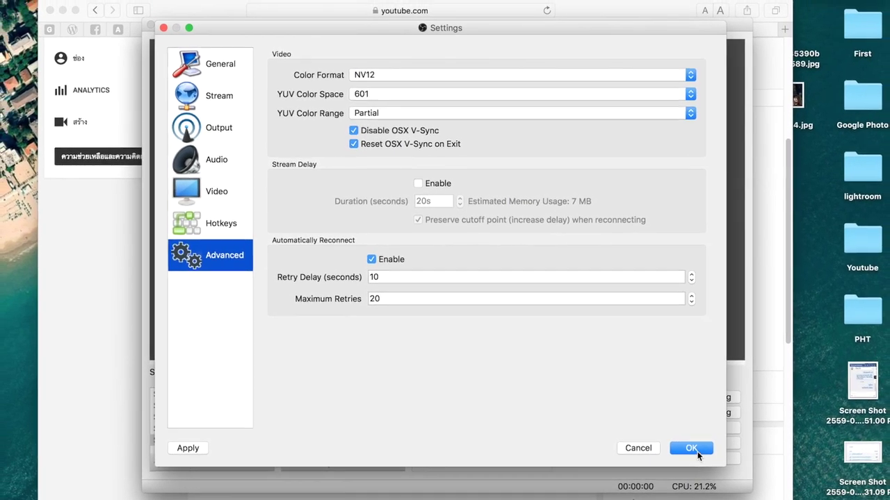
pyautogui.click(698, 446)
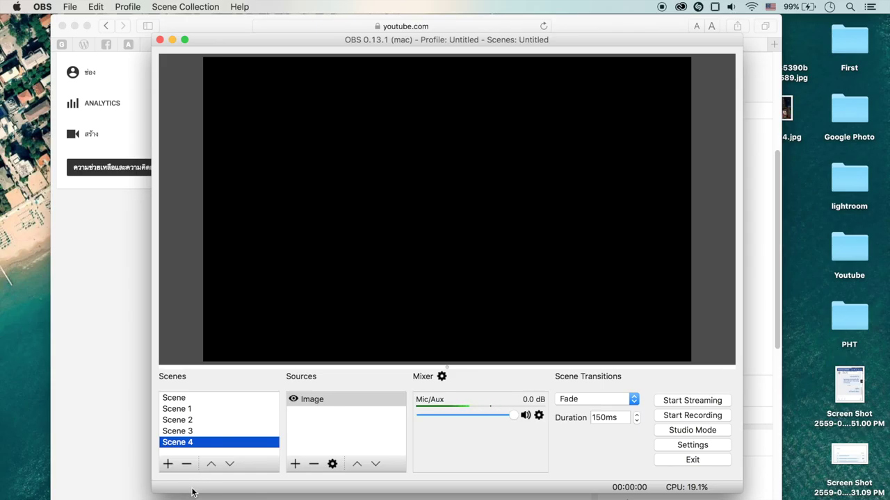
# Step: Preview the sources of Scene, Scene 1, Scene 2 and Scene 3 one after another
pyautogui.click(215, 398)
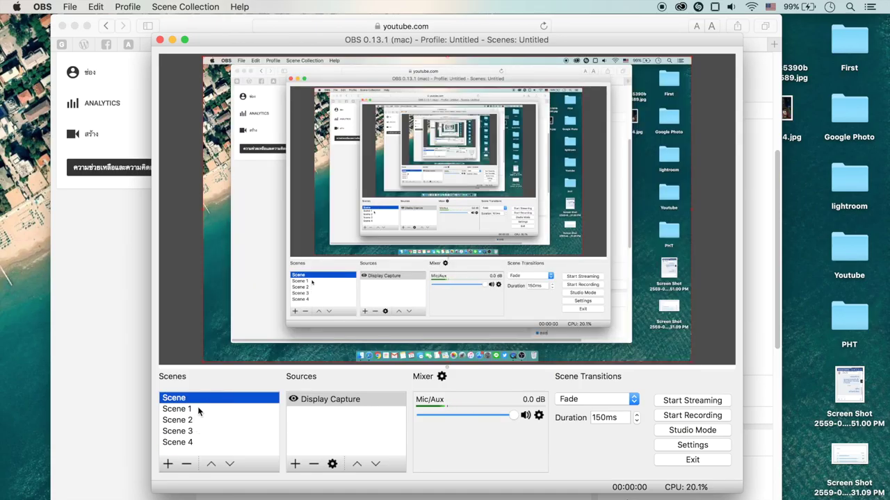
pyautogui.click(196, 411)
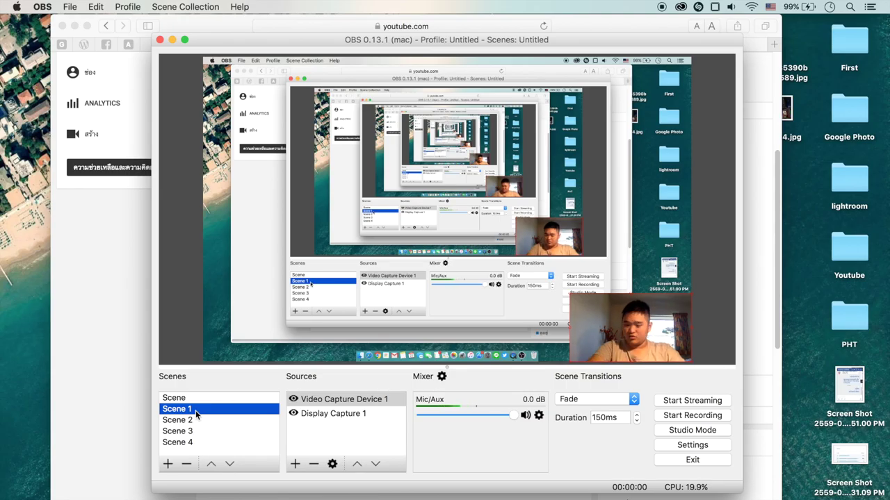
pyautogui.click(196, 420)
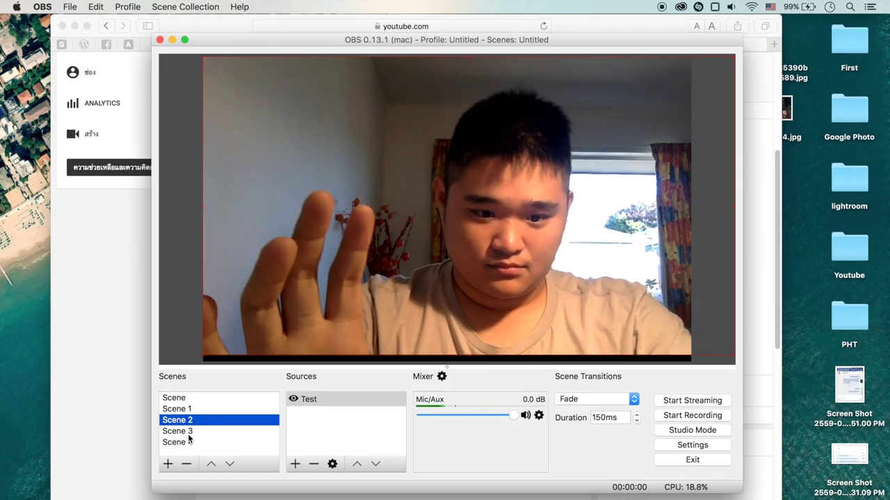
pyautogui.click(189, 432)
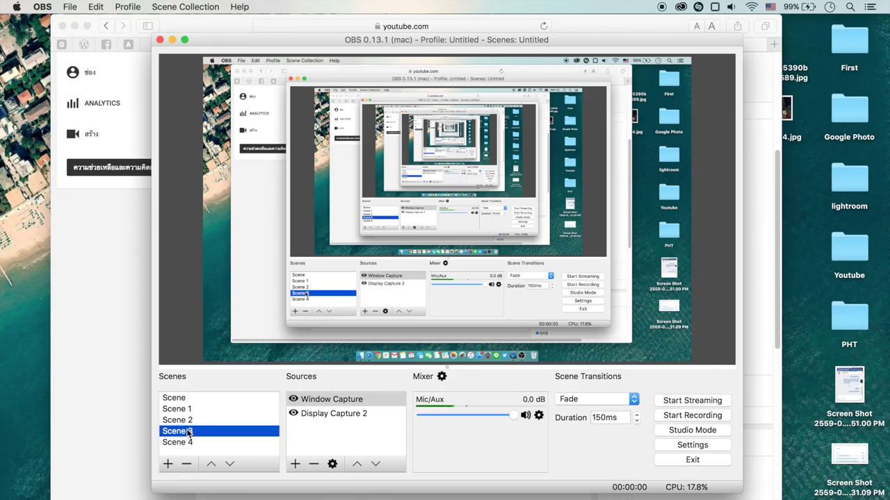
# Step: Preview Scene 4 and add a new scene named Scene 5
pyautogui.click(228, 442)
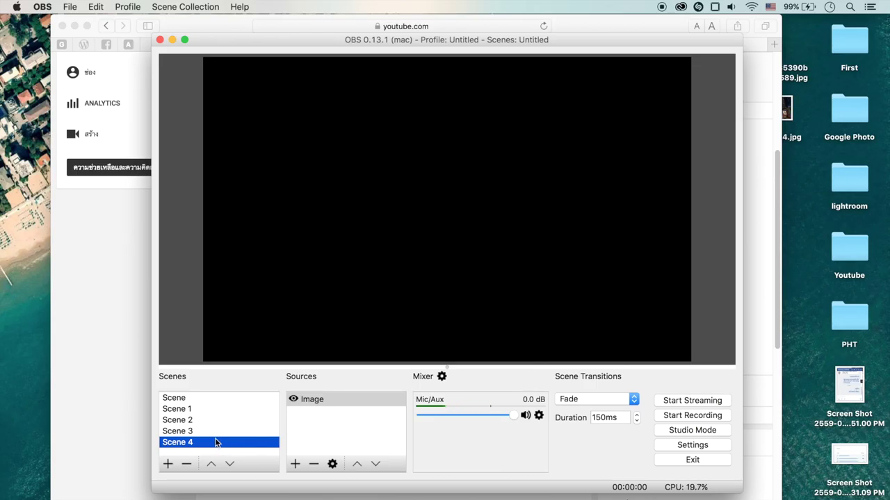
pyautogui.click(168, 465)
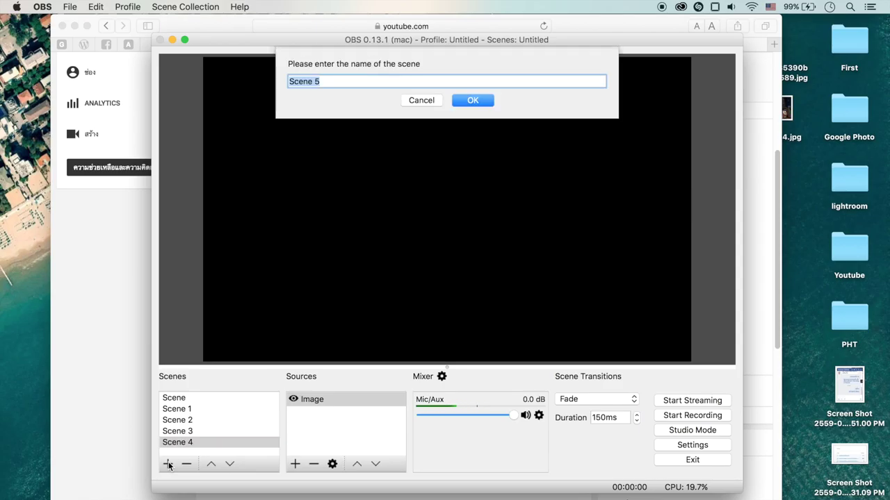
pyautogui.press('Return')
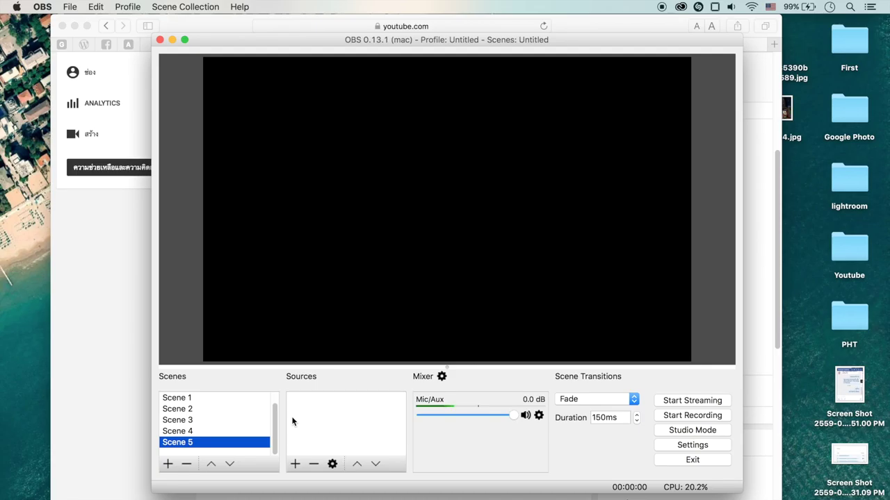
# Step: Add a Video Capture Device source to Scene 5 using the FaceTime HD Camera with the 1280x720 preset
pyautogui.click(297, 463)
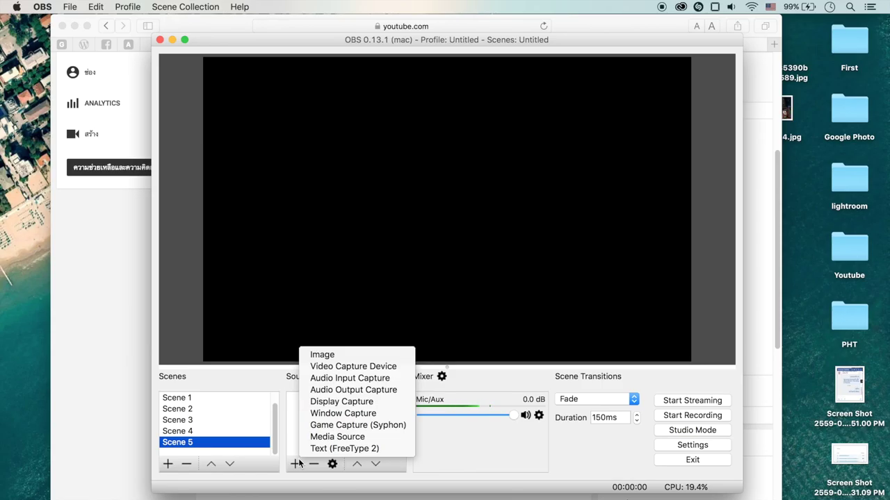
pyautogui.click(346, 367)
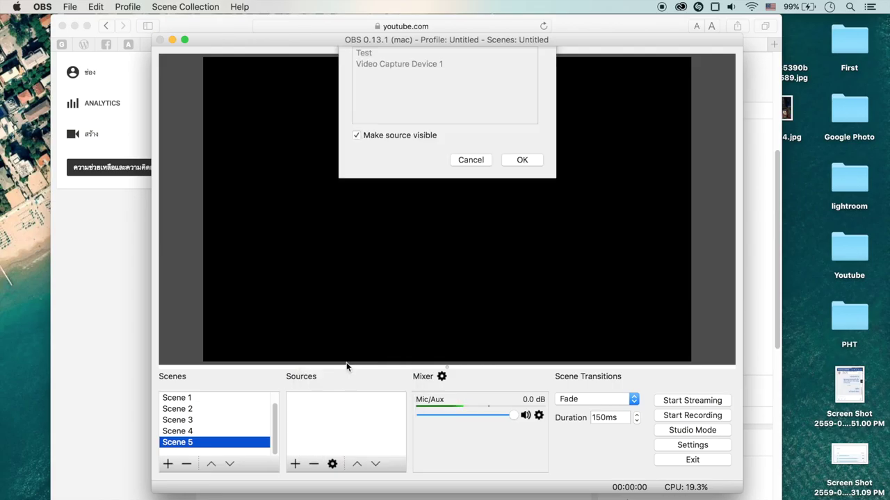
pyautogui.press('Return')
pyautogui.click(351, 374)
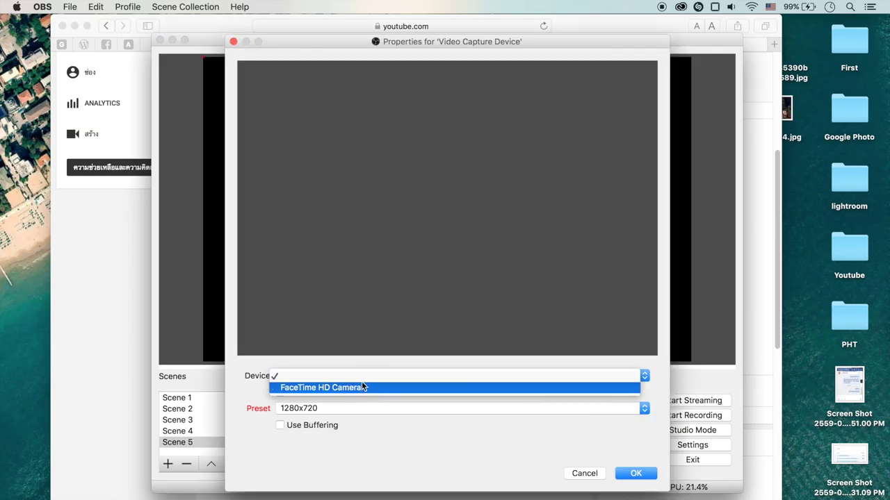
pyautogui.click(362, 386)
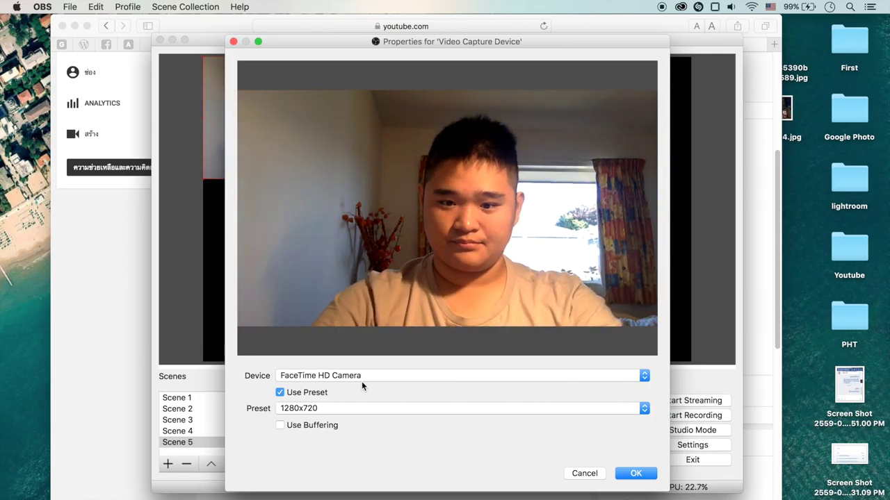
pyautogui.click(363, 409)
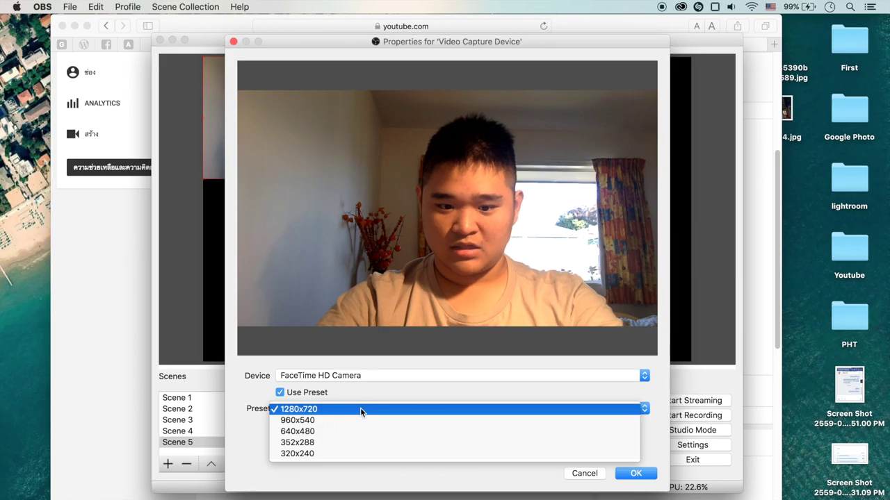
pyautogui.click(360, 408)
pyautogui.click(644, 474)
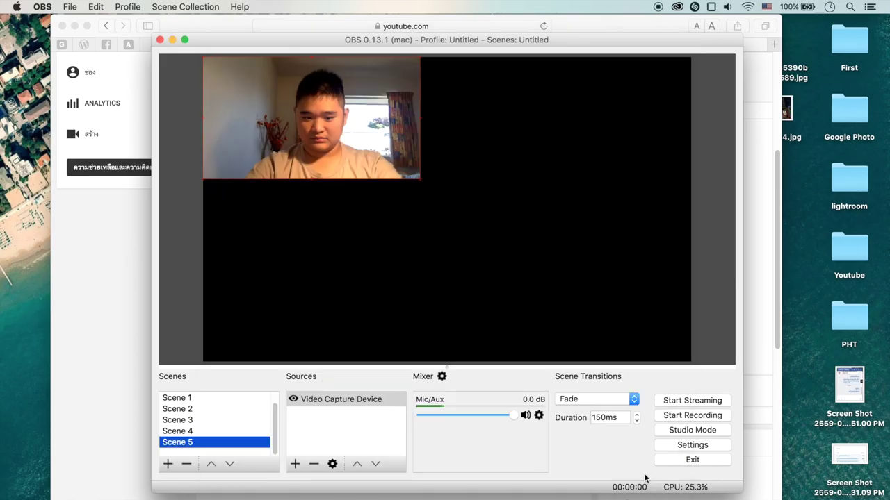
# Step: Shrink the camera picture to about half its width and place it near the upper-left corner of the canvas
pyautogui.click(295, 464)
pyautogui.click(363, 151)
pyautogui.moveTo(362, 151); pyautogui.dragTo(469, 210)
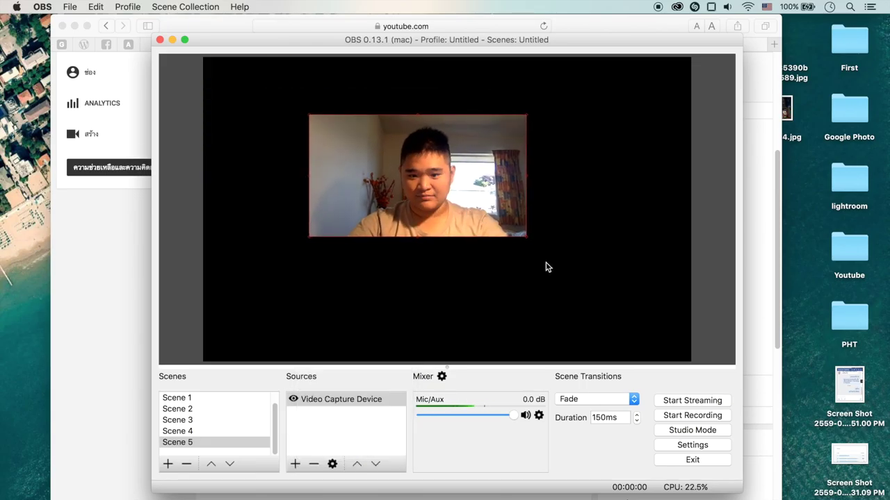
pyautogui.moveTo(526, 238); pyautogui.dragTo(410, 177)
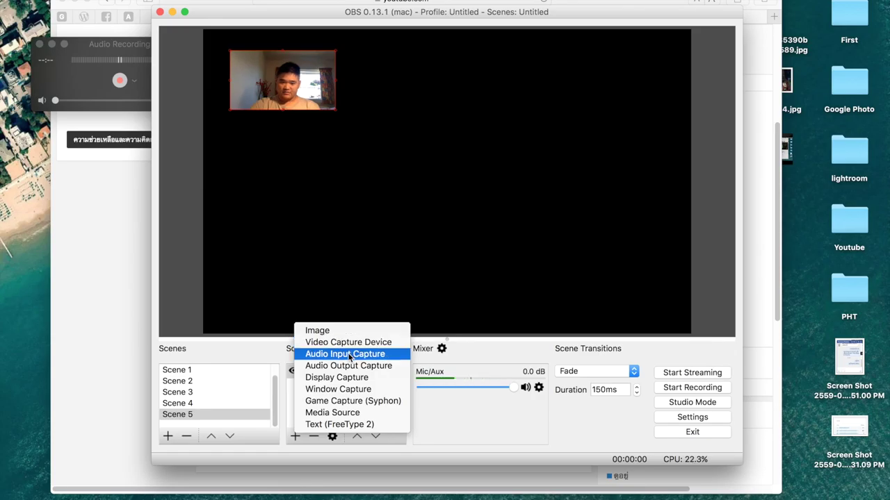
# Step: Add a new Audio Input Capture source with Built-in Microphone as its device
pyautogui.click(347, 354)
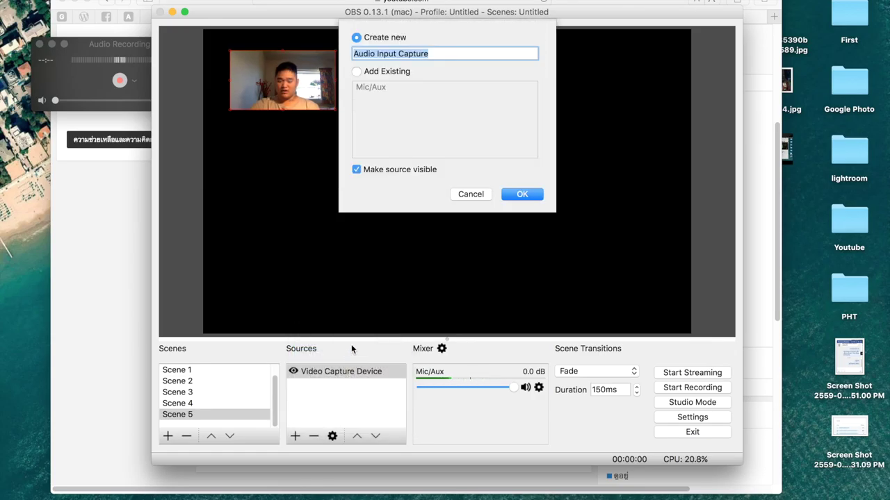
pyautogui.click(532, 194)
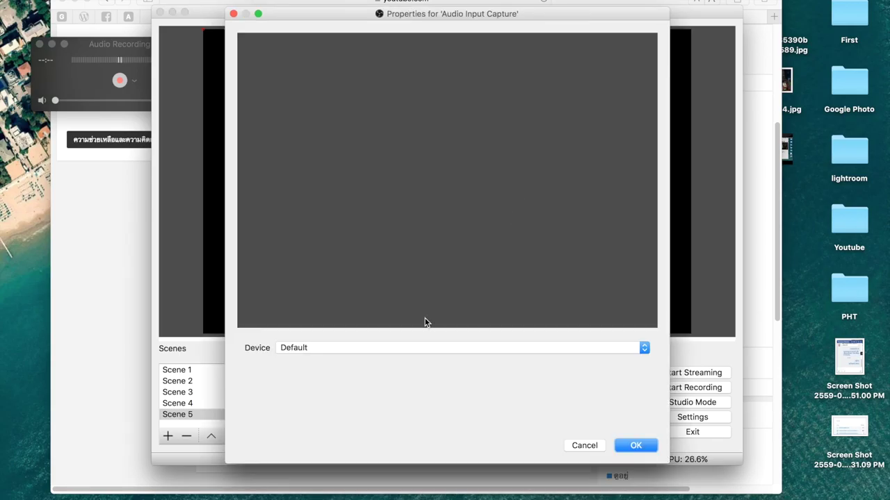
pyautogui.click(399, 348)
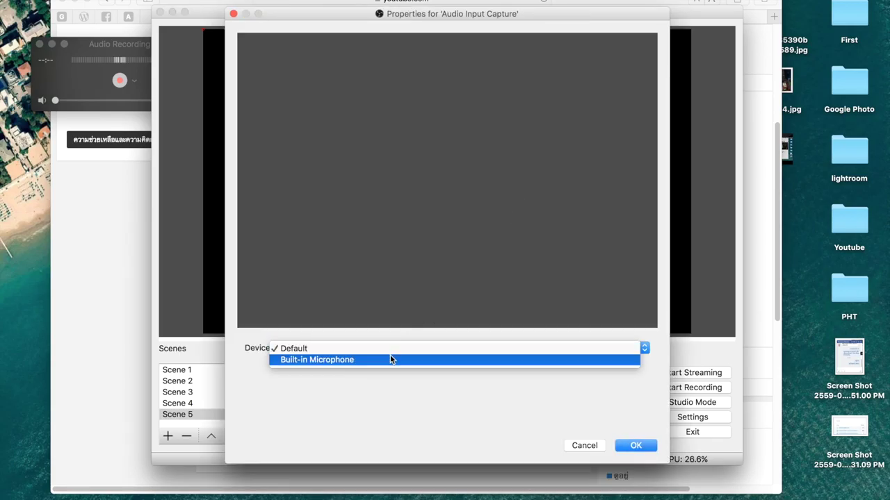
pyautogui.click(391, 360)
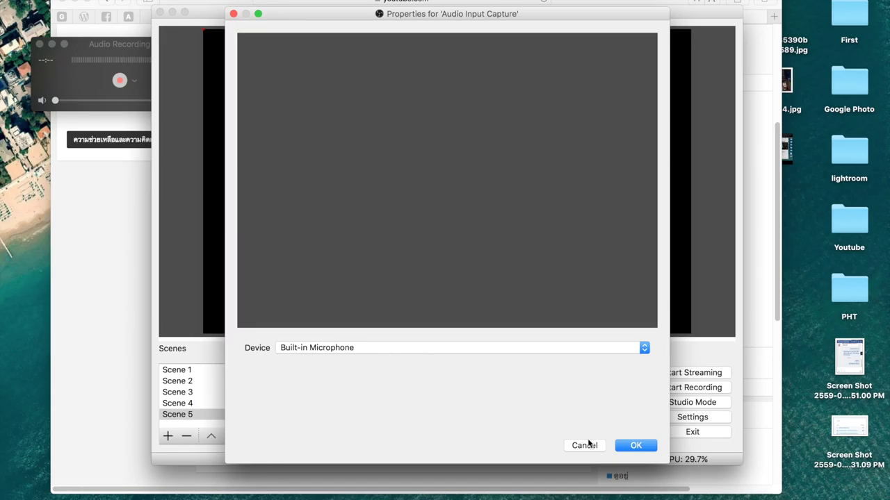
pyautogui.click(632, 446)
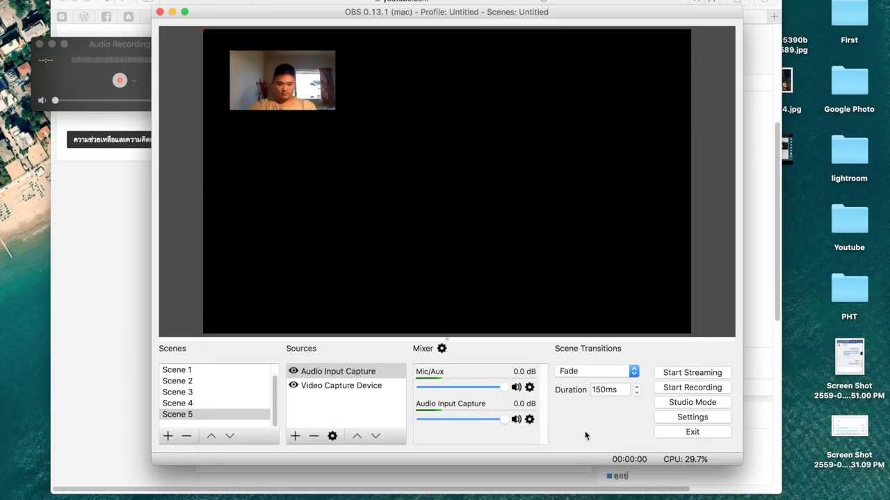
# Step: Add a new Audio Output Capture source to Scene 5, leaving its device empty
pyautogui.click(297, 438)
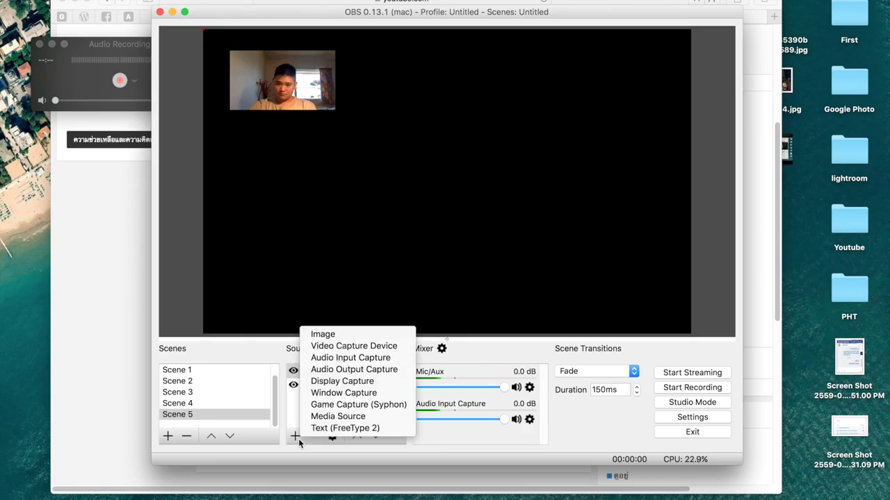
pyautogui.click(349, 371)
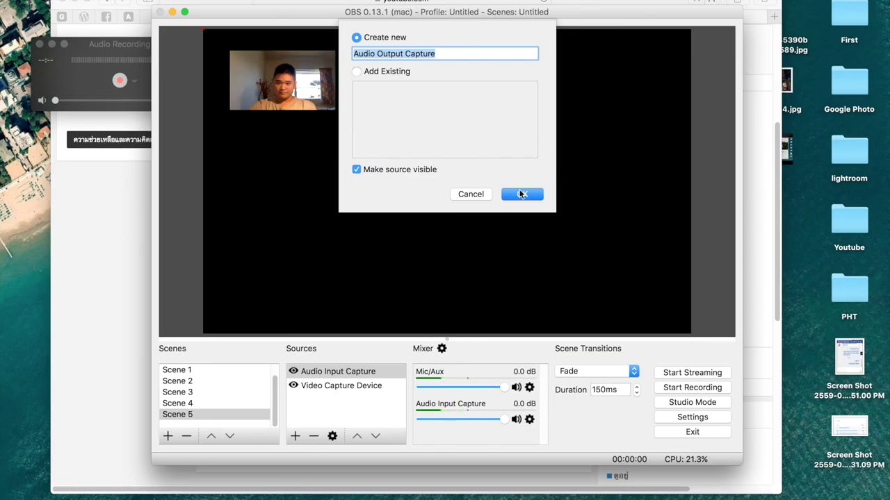
pyautogui.click(520, 195)
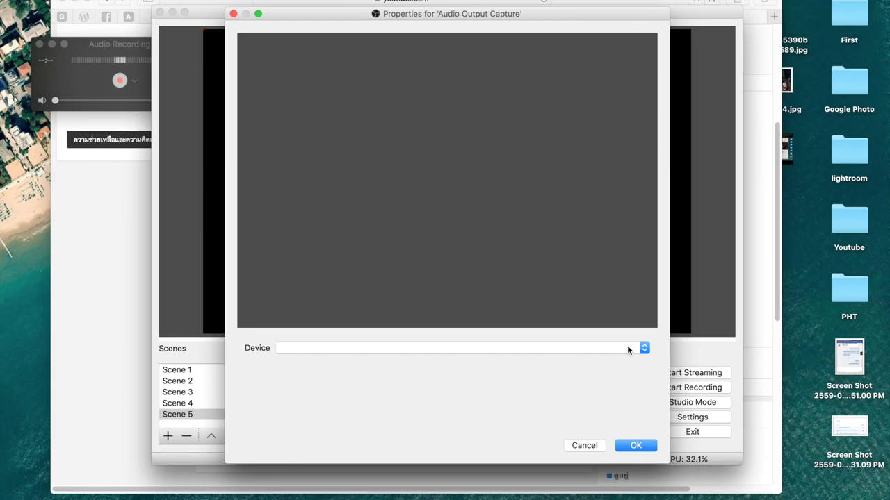
pyautogui.click(644, 447)
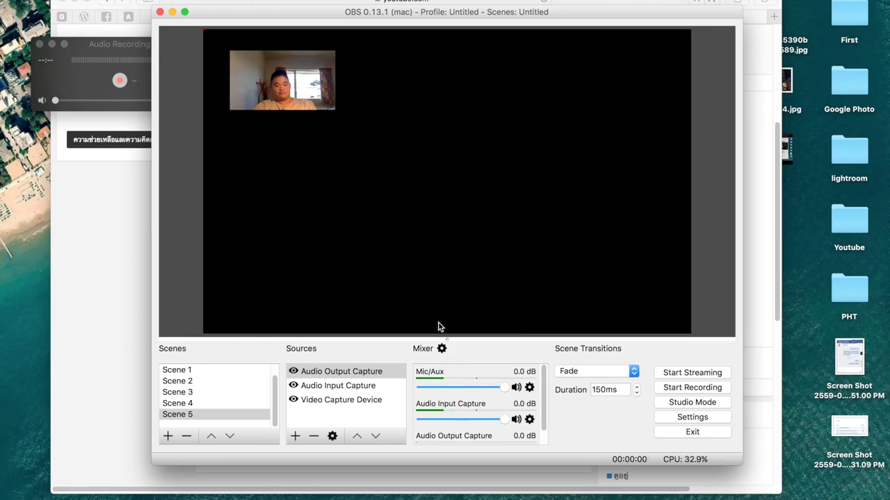
# Step: Add a new Display Capture source named Display Capture 3 to Scene 5
pyautogui.click(292, 435)
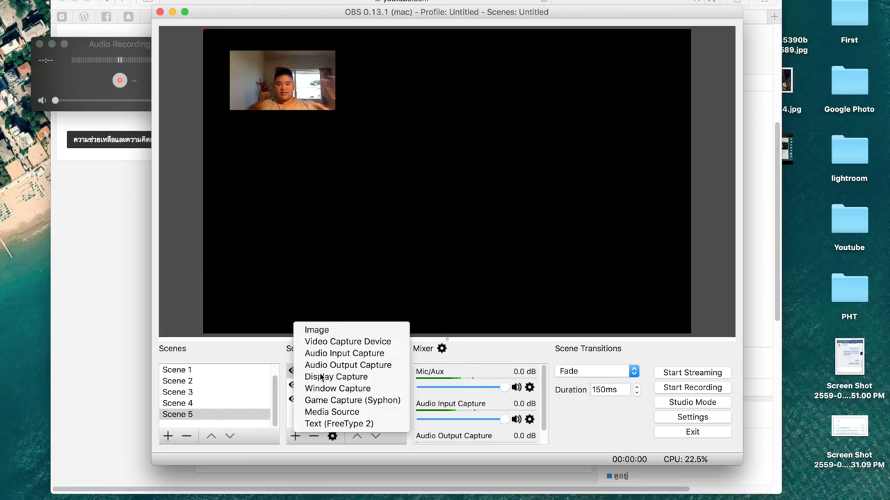
pyautogui.click(320, 376)
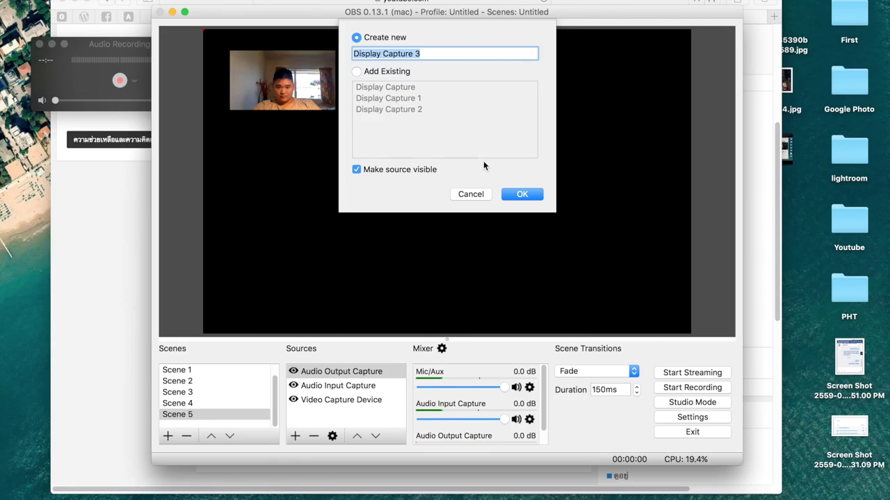
pyautogui.click(518, 194)
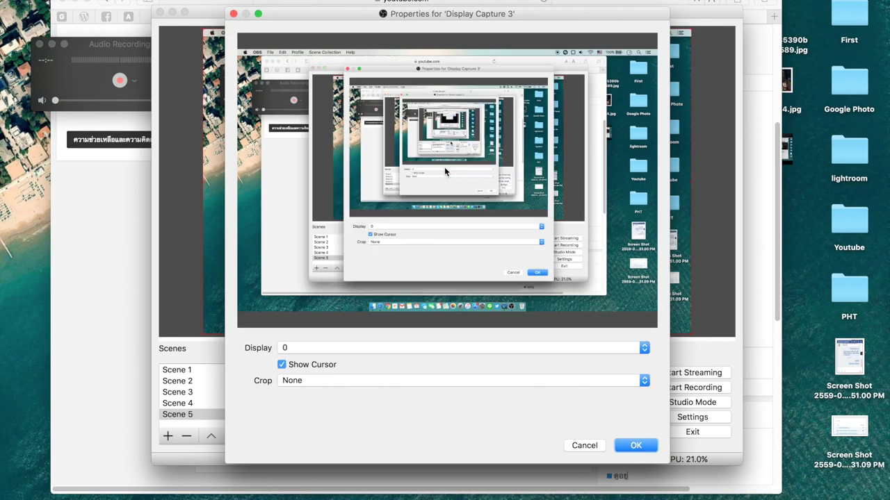
# Step: Try a manual crop of 1000 on the left and top of the display capture, and discard the property changes
pyautogui.click(547, 389)
pyautogui.click(536, 393)
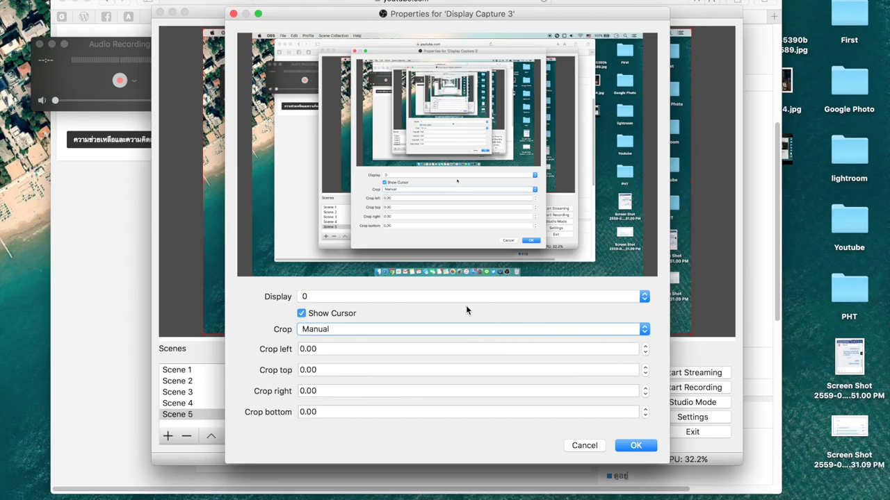
pyautogui.click(397, 351)
pyautogui.press('super+a')
pyautogui.write('10')
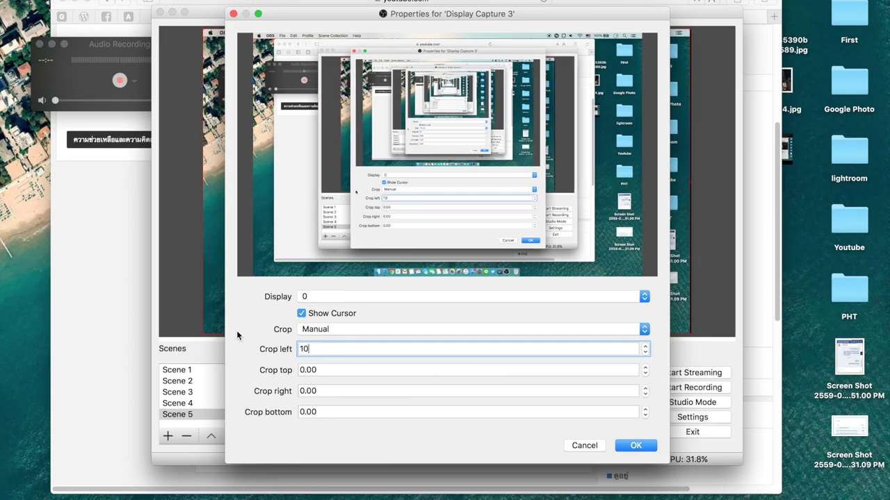
pyautogui.write('00')
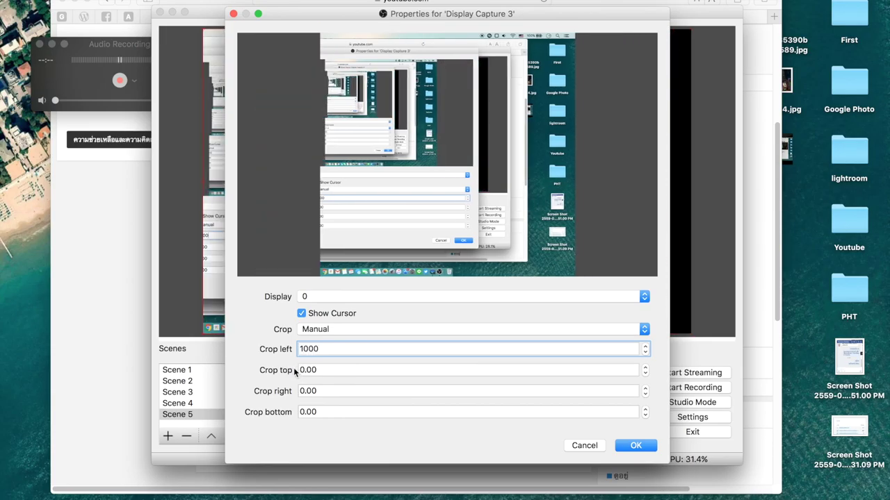
pyautogui.press('Tab')
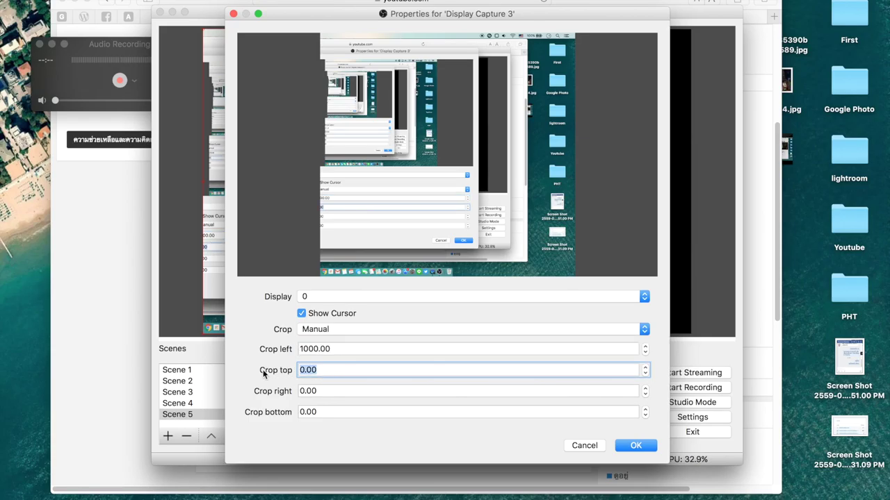
pyautogui.write('1000')
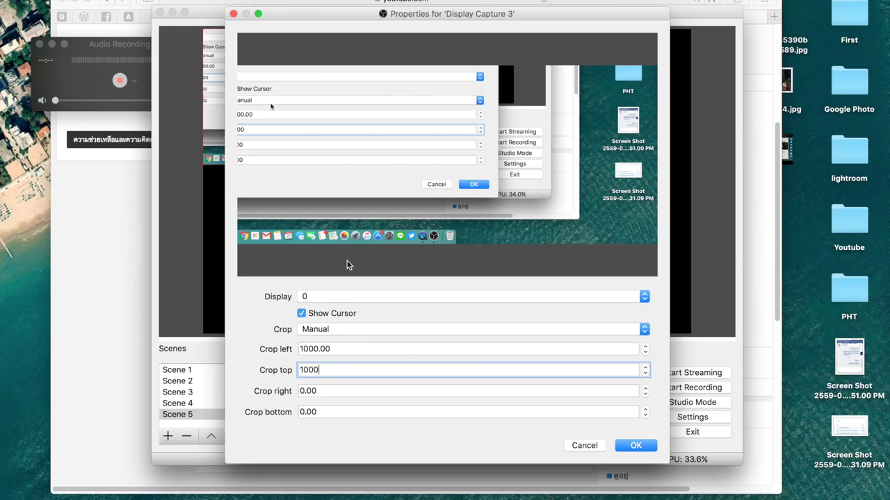
pyautogui.click(346, 297)
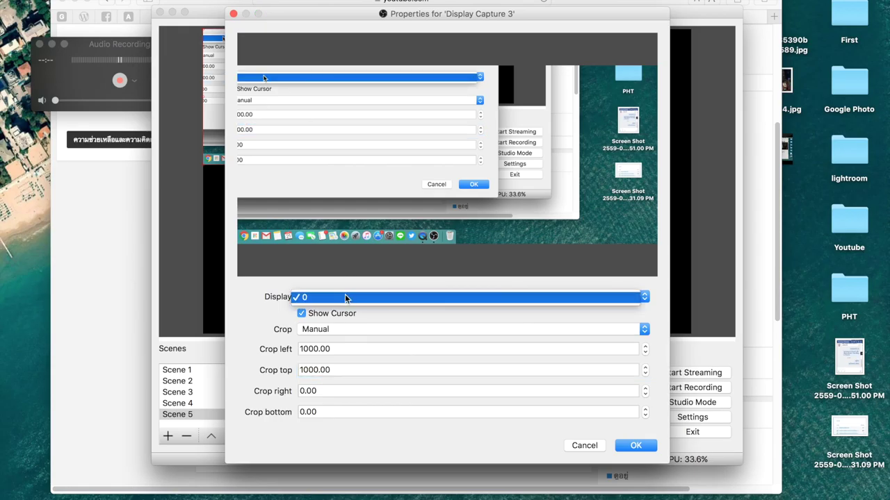
pyautogui.click(346, 297)
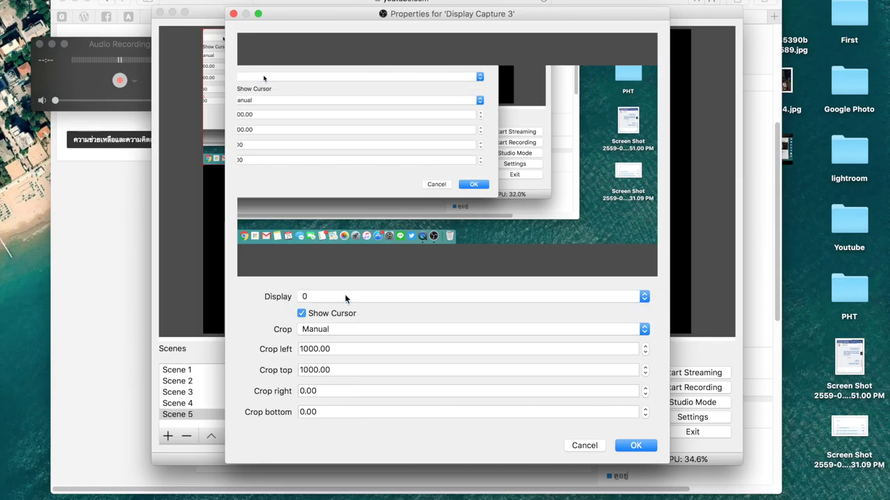
pyautogui.click(579, 447)
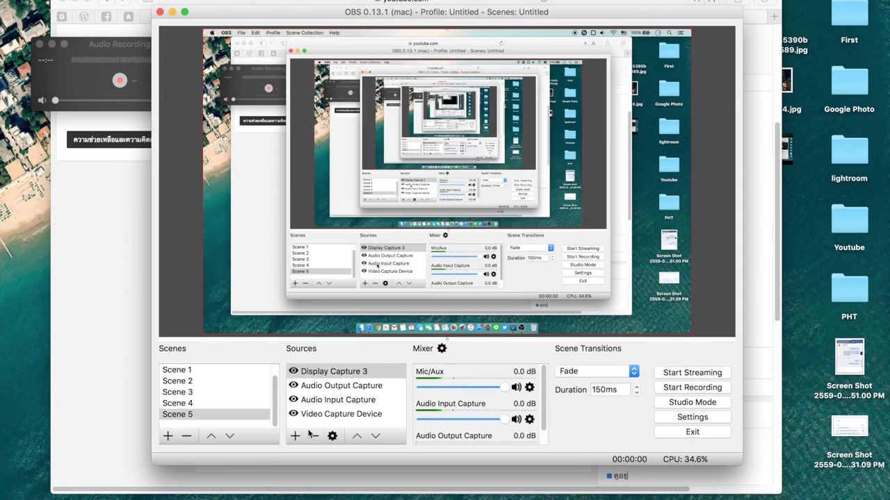
# Step: Add a new Window Capture source named Window Capture 1 to Scene 5
pyautogui.click(294, 435)
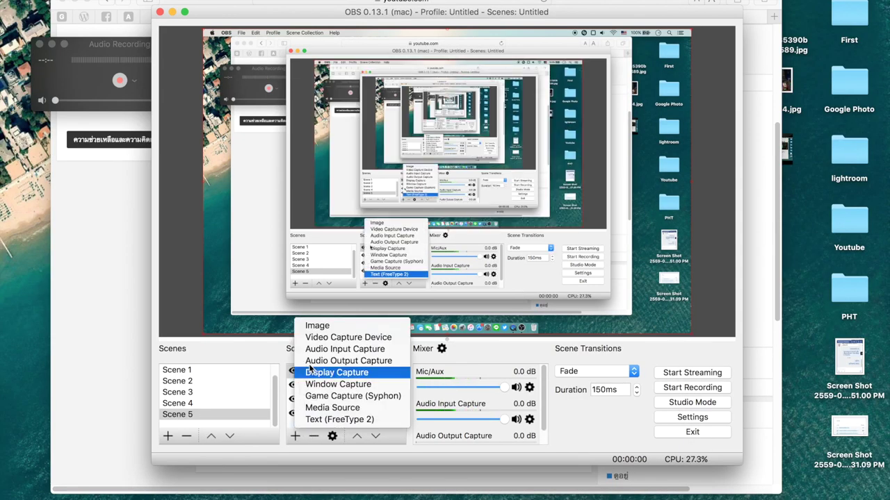
pyautogui.click(339, 385)
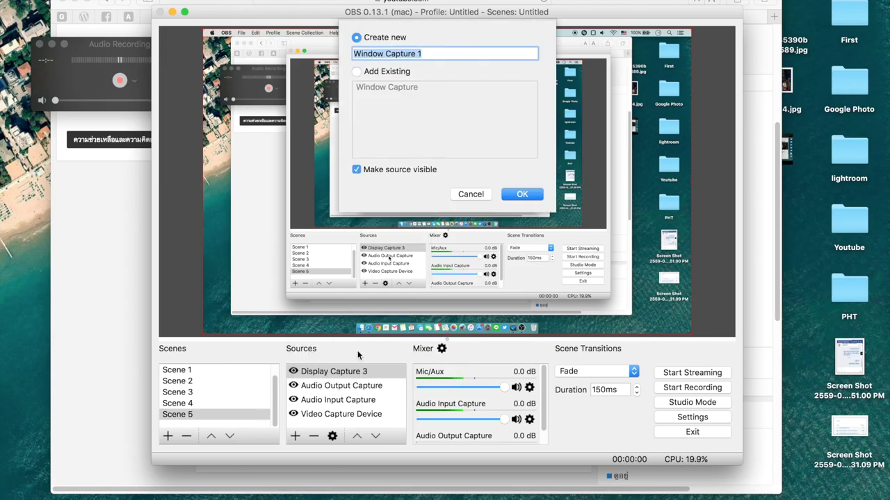
pyautogui.press('Return')
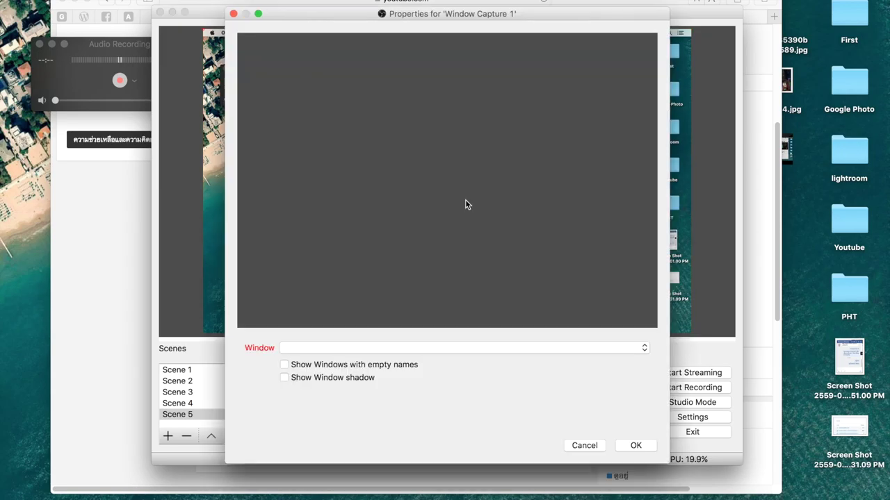
# Step: Try the Safari YouTube window and the Dock as targets of the window capture, and discard the property changes
pyautogui.click(413, 348)
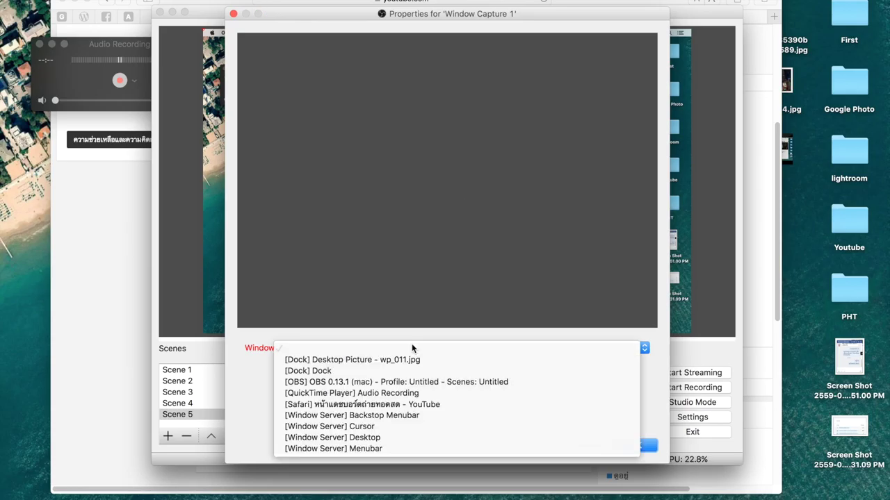
pyautogui.click(428, 406)
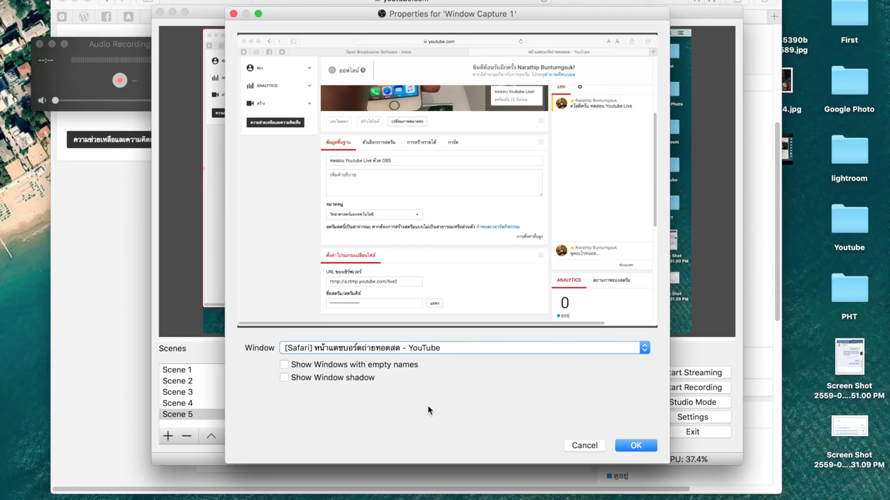
pyautogui.click(385, 349)
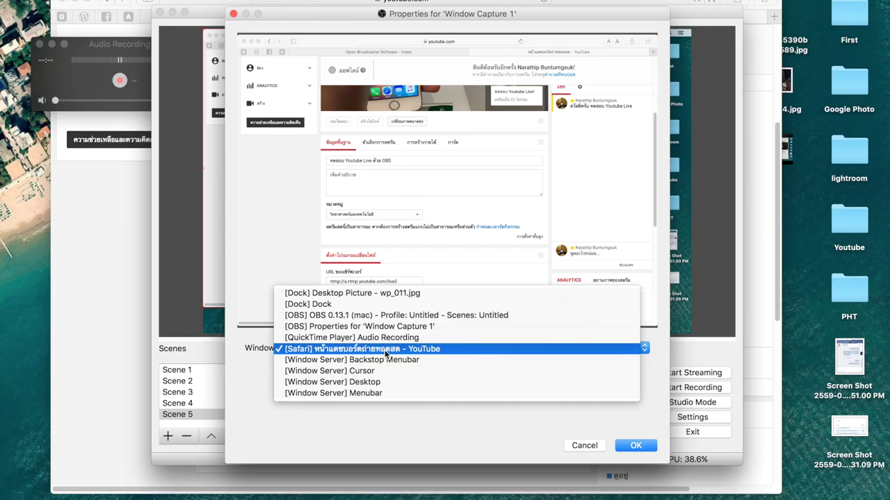
pyautogui.click(399, 308)
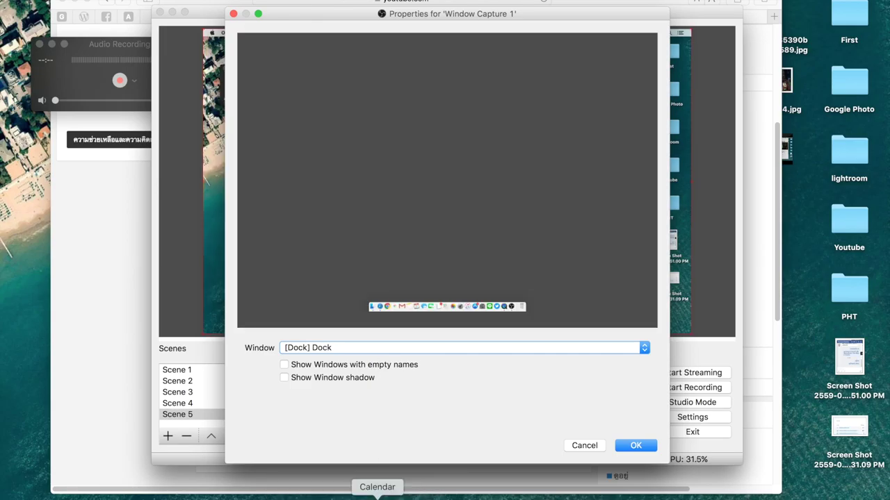
pyautogui.click(574, 446)
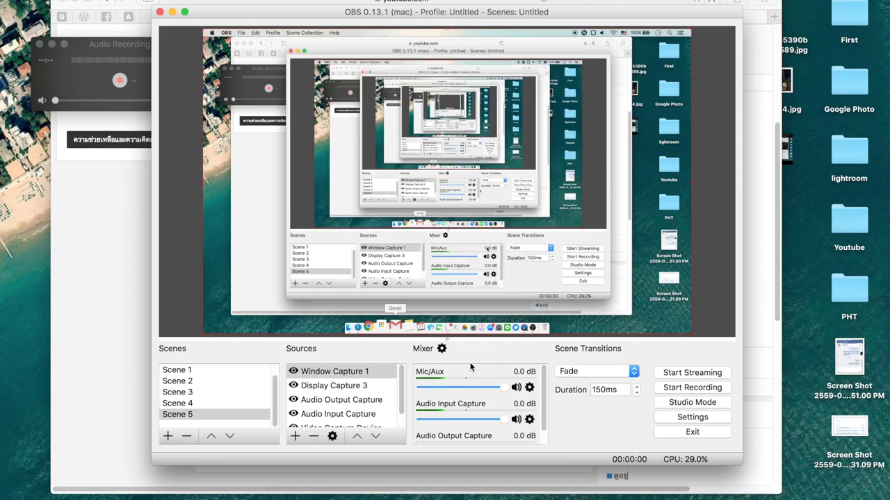
# Step: Add a new Text (FreeType 2) source with its default name to Scene 5
pyautogui.scroll(-1, 431, 398)
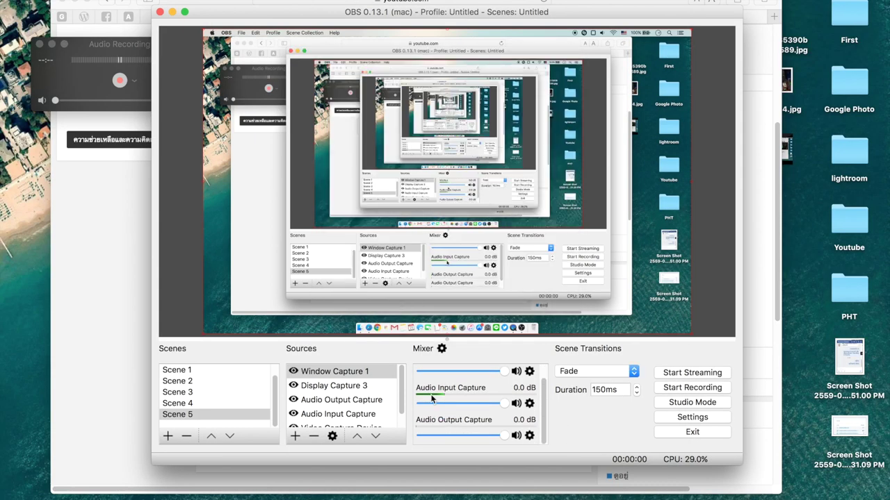
pyautogui.click(293, 435)
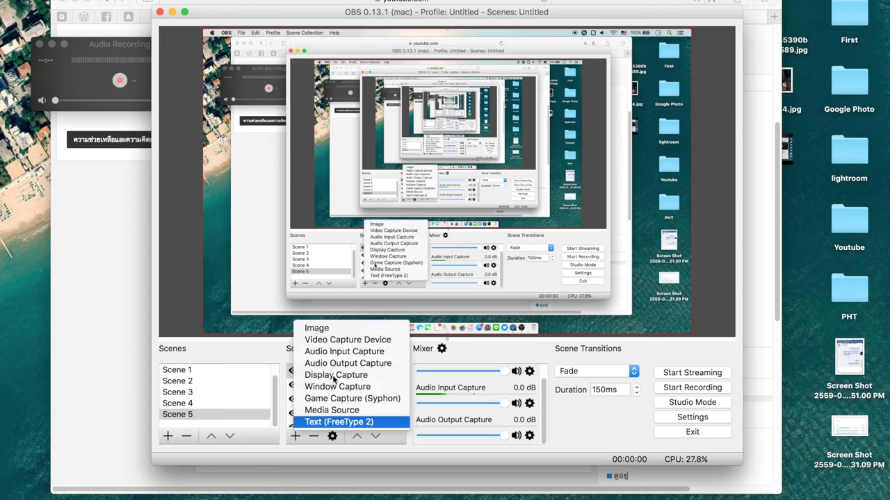
pyautogui.click(350, 423)
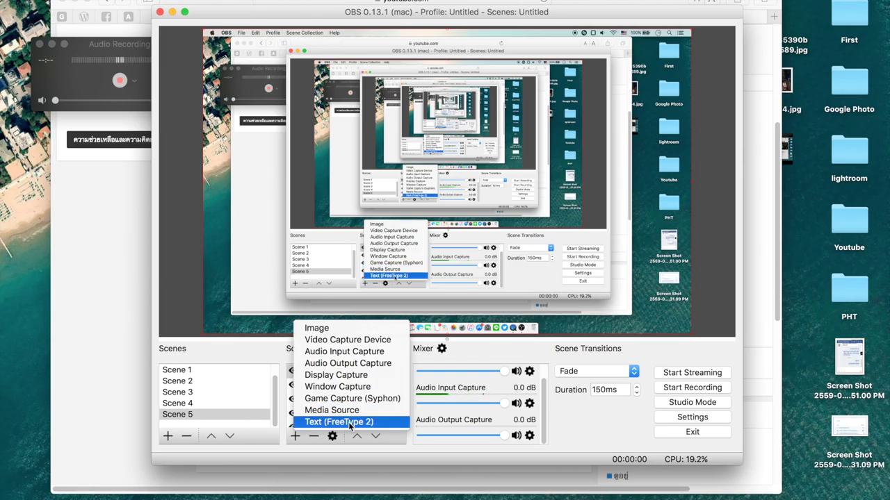
pyautogui.press('Return')
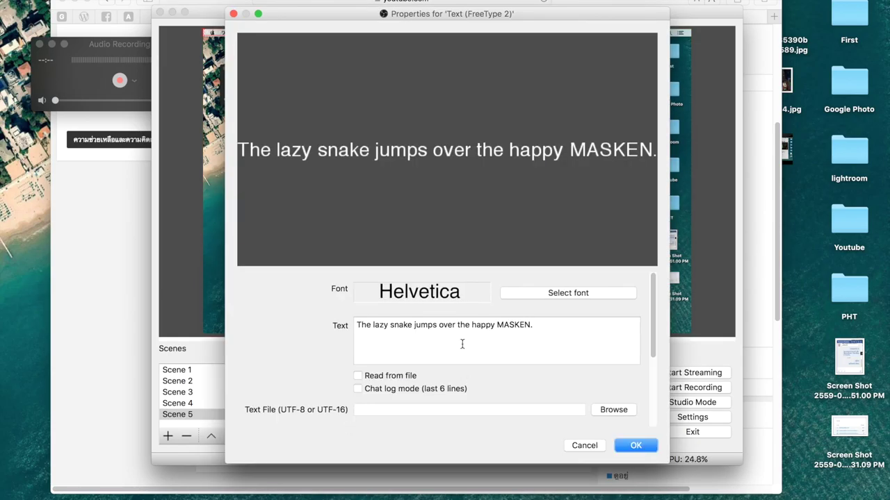
# Step: Replace the text source's sample sentence with the presenter's full name
pyautogui.moveTo(547, 321); pyautogui.dragTo(290, 319)
pyautogui.write('N')
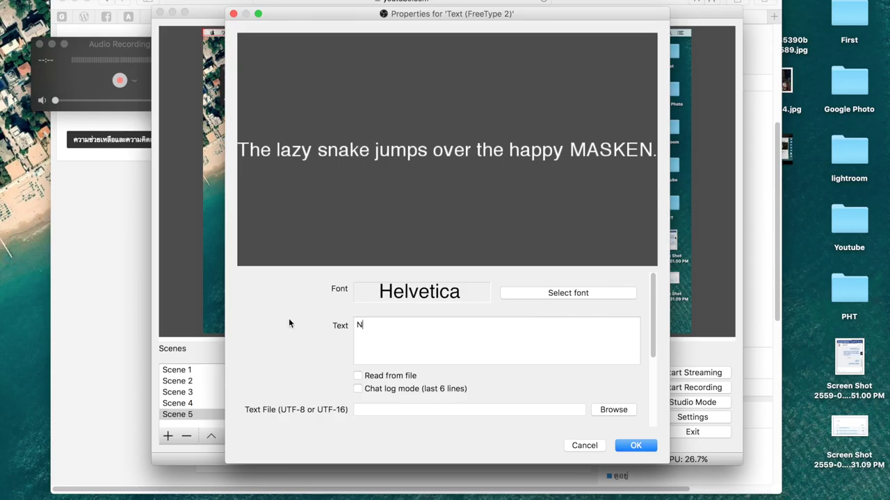
pyautogui.write('arathipfi')
pyautogui.press('BackSpace')
pyautogui.press('BackSpace')
pyautogui.write('Bunt')
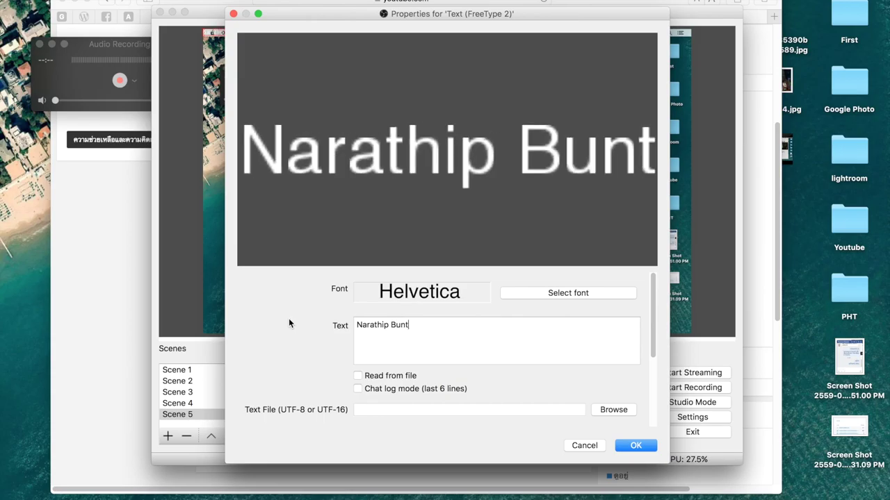
pyautogui.write('urn')
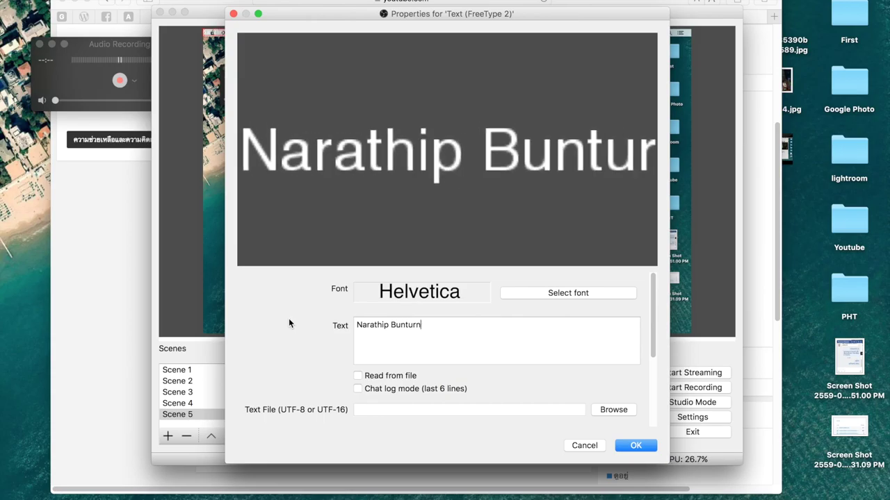
pyautogui.write('gsuk')
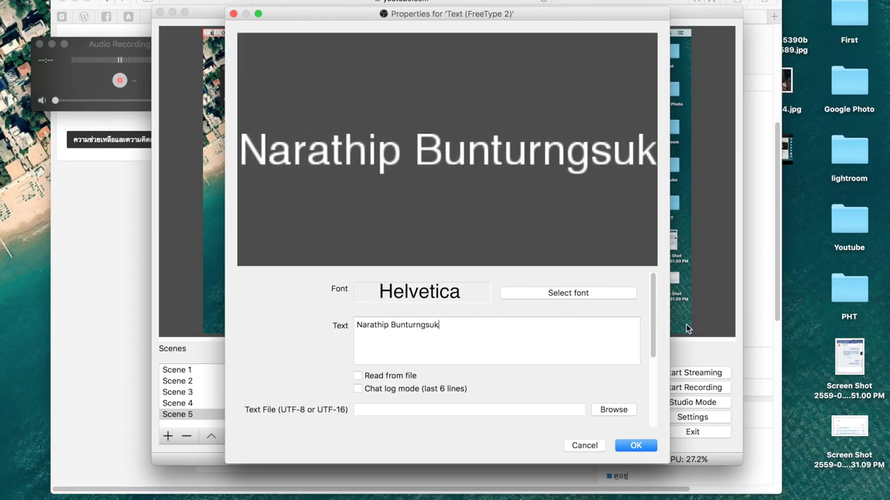
# Step: Set the text source's font to Sukhumvit Set, chosen from the All Fonts collection
pyautogui.click(622, 297)
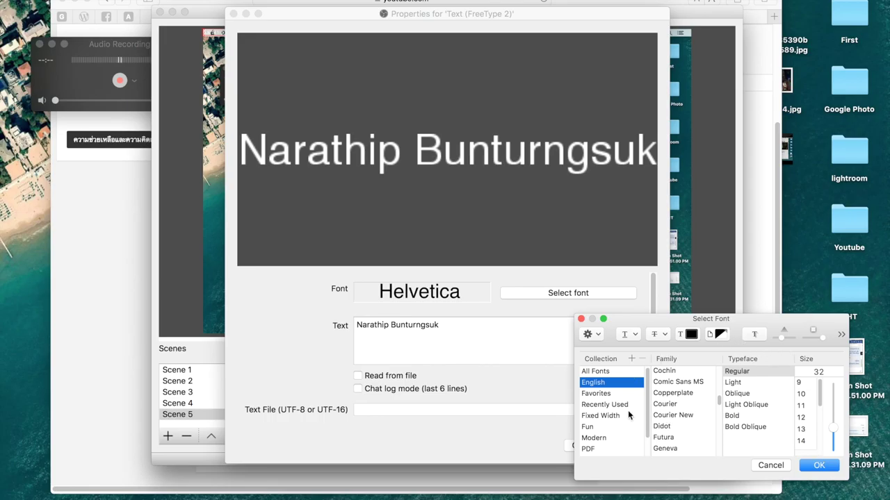
pyautogui.click(607, 370)
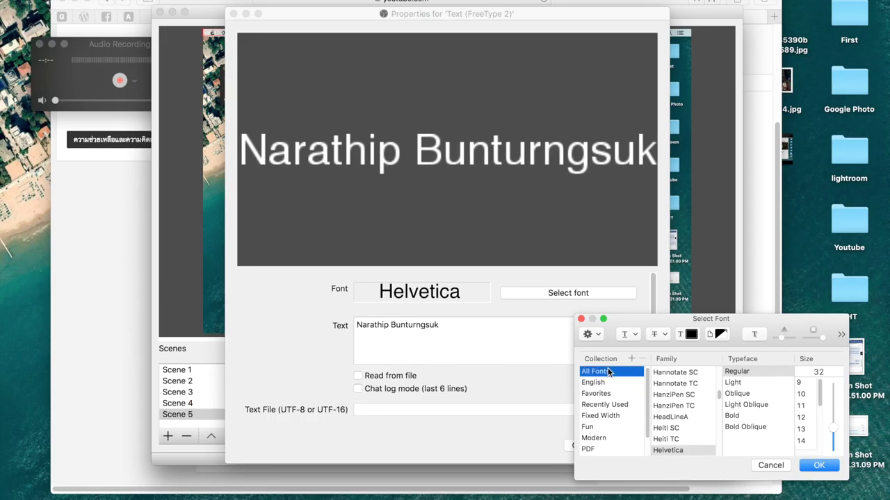
pyautogui.scroll(-10, 669, 417)
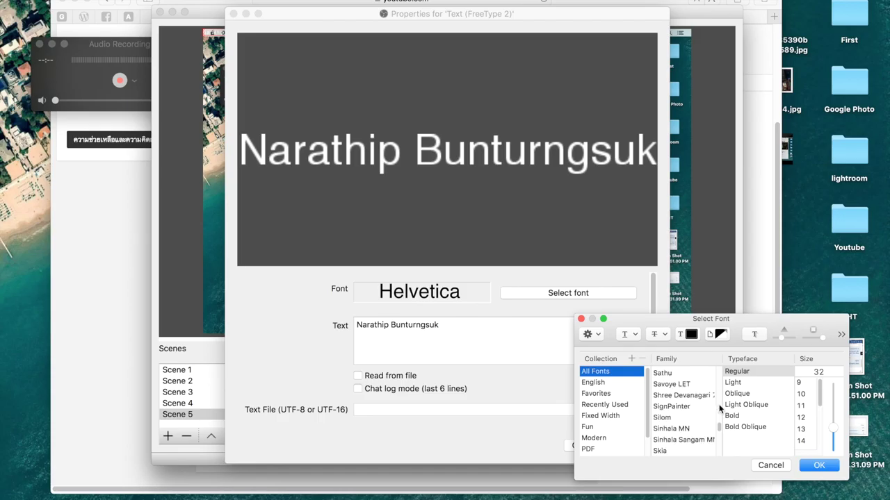
pyautogui.scroll(-2, 685, 427)
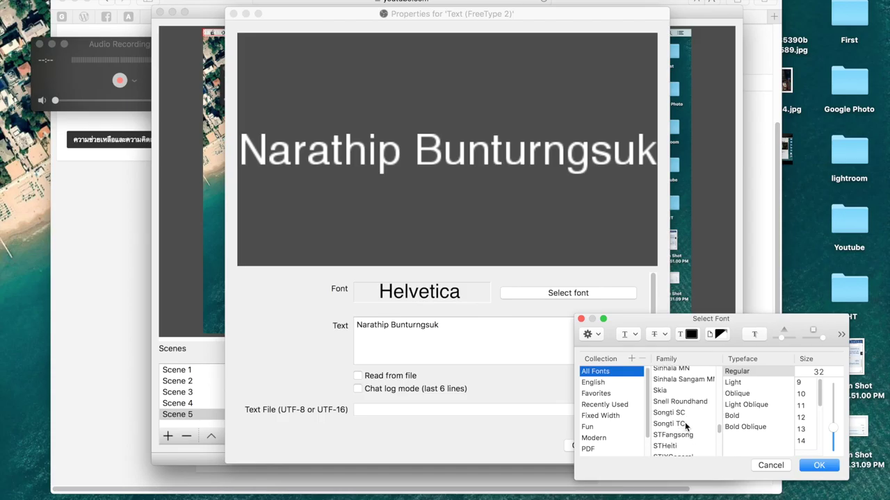
pyautogui.scroll(-6, 684, 422)
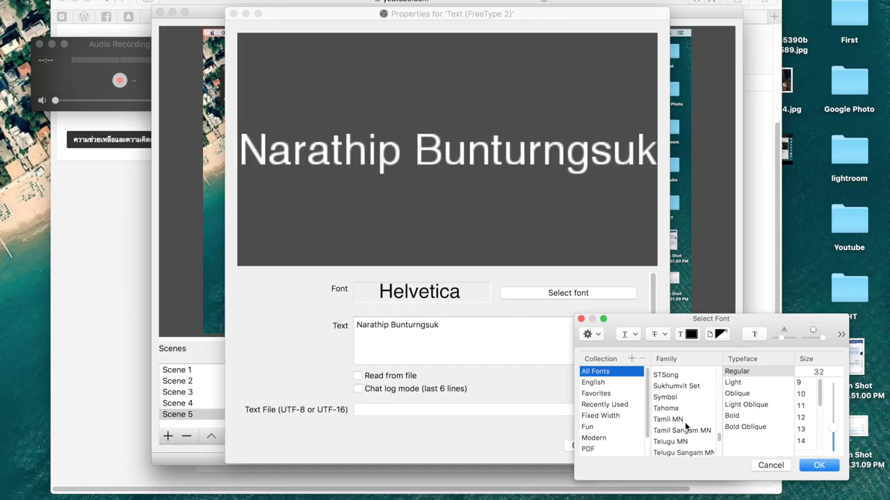
pyautogui.scroll(3, 684, 423)
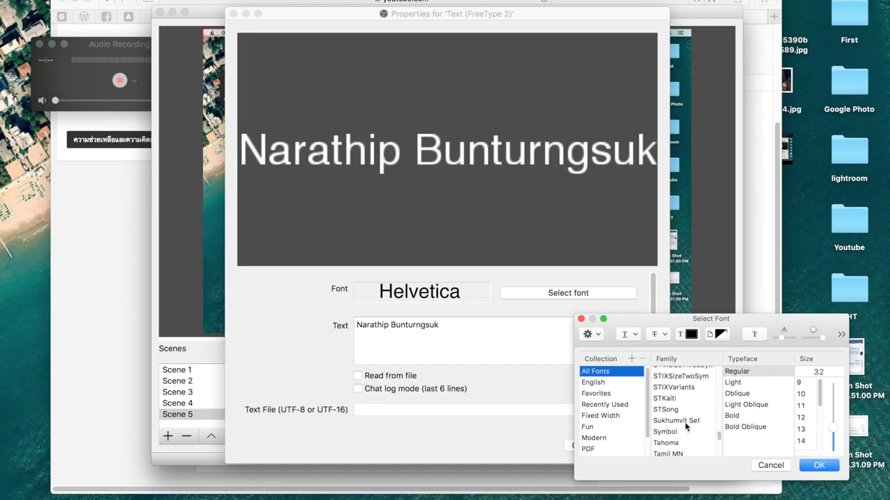
pyautogui.click(685, 421)
pyautogui.click(821, 466)
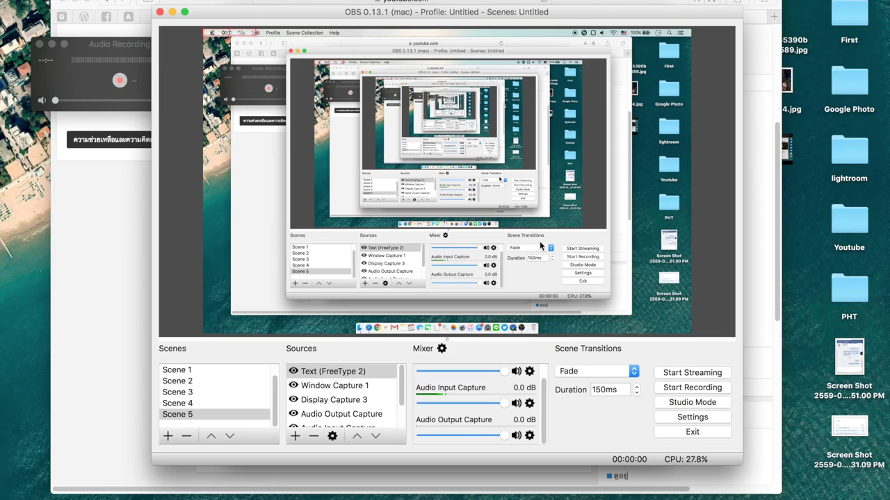
# Step: Reopen the Text (FreeType 2) source's properties and accept its text and font settings
pyautogui.scroll(-2, 334, 373)
pyautogui.scroll(2, 338, 371)
pyautogui.click(333, 371)
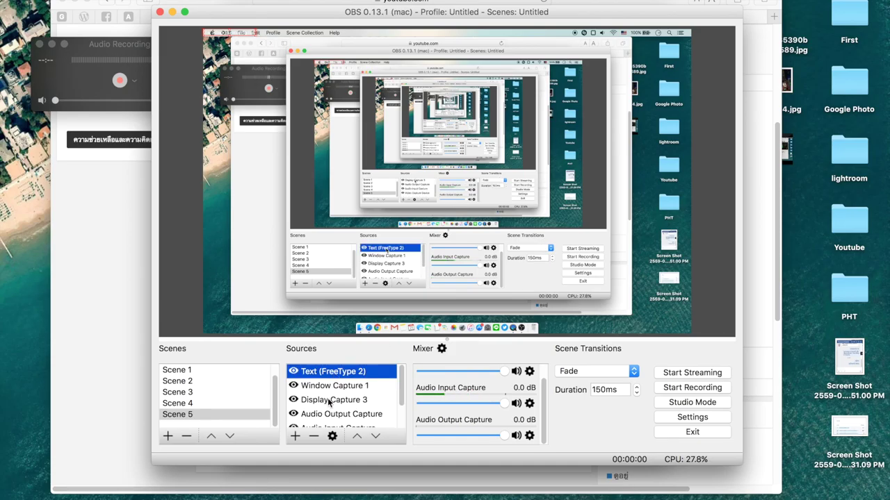
pyautogui.click(331, 441)
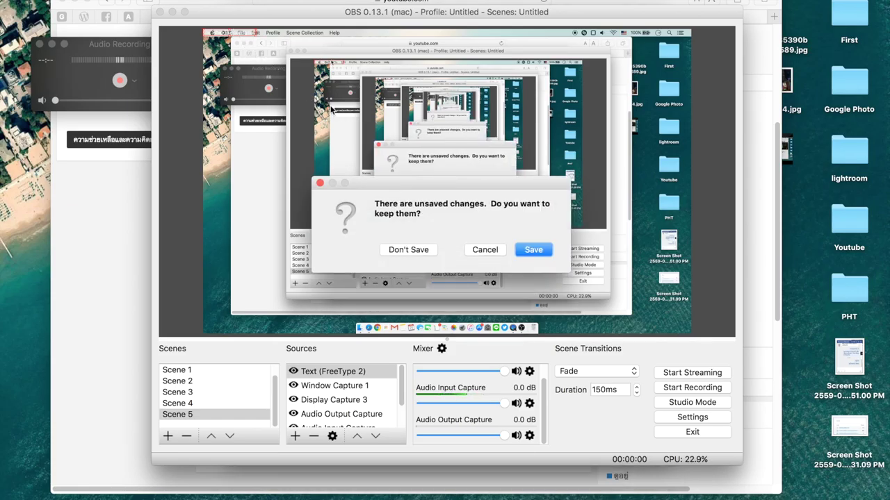
pyautogui.click(498, 251)
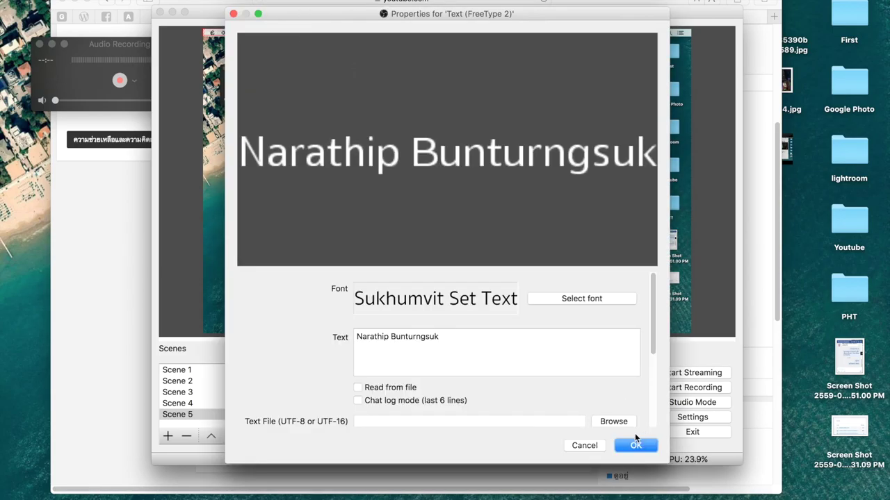
pyautogui.click(389, 391)
pyautogui.click(389, 390)
pyautogui.click(629, 447)
pyautogui.click(638, 447)
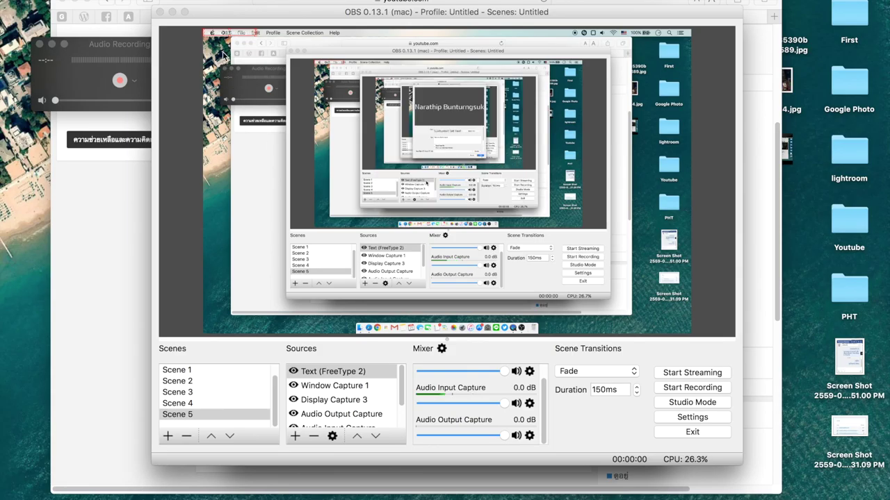
# Step: Place the name text in the lower-right corner of the scene preview, over the display capture
pyautogui.click(242, 19)
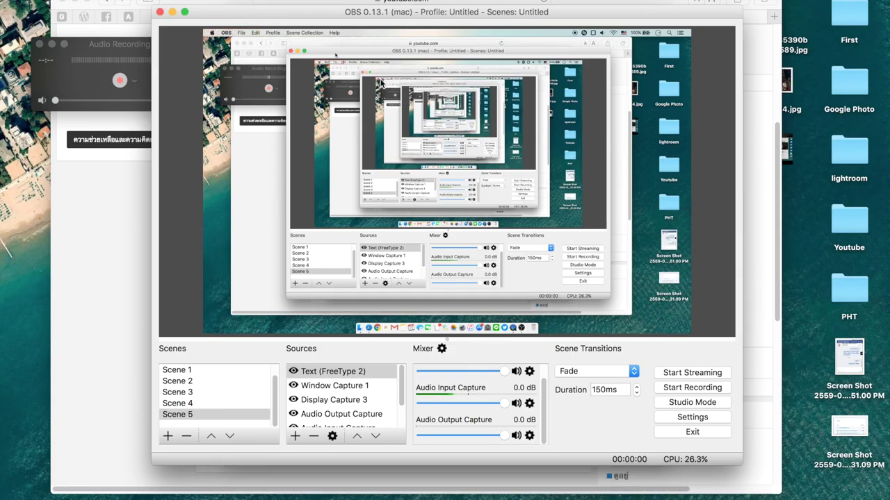
pyautogui.moveTo(625, 299); pyautogui.dragTo(522, 318)
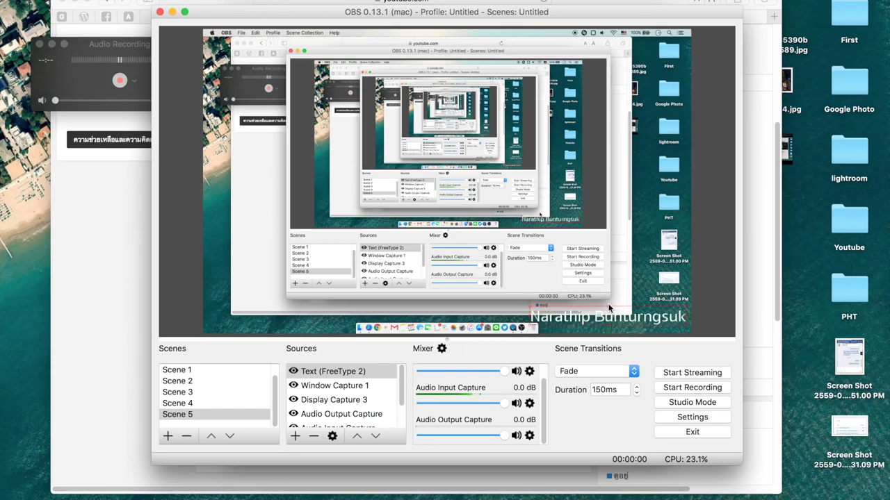
pyautogui.moveTo(611, 324); pyautogui.dragTo(612, 325)
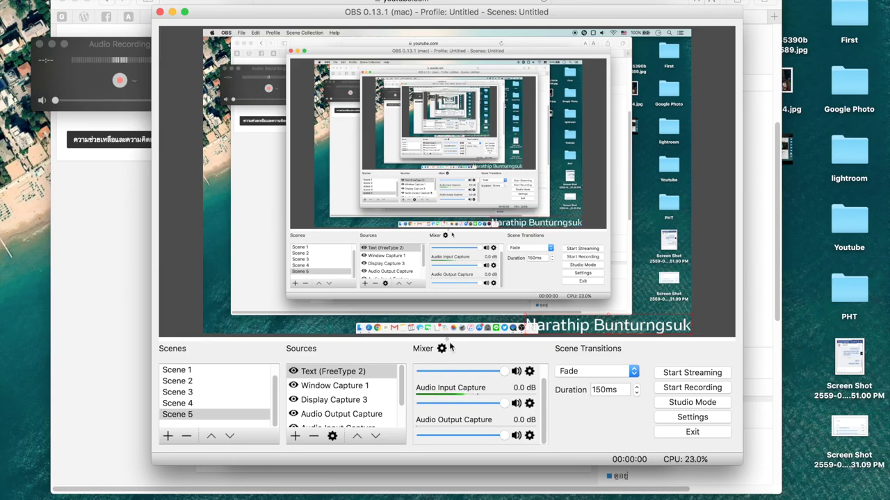
pyautogui.scroll(1, 472, 375)
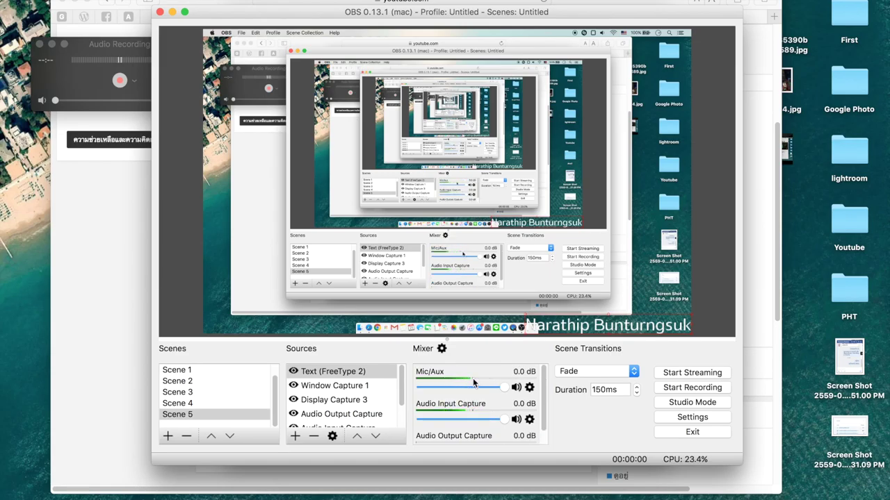
pyautogui.scroll(-2, 479, 407)
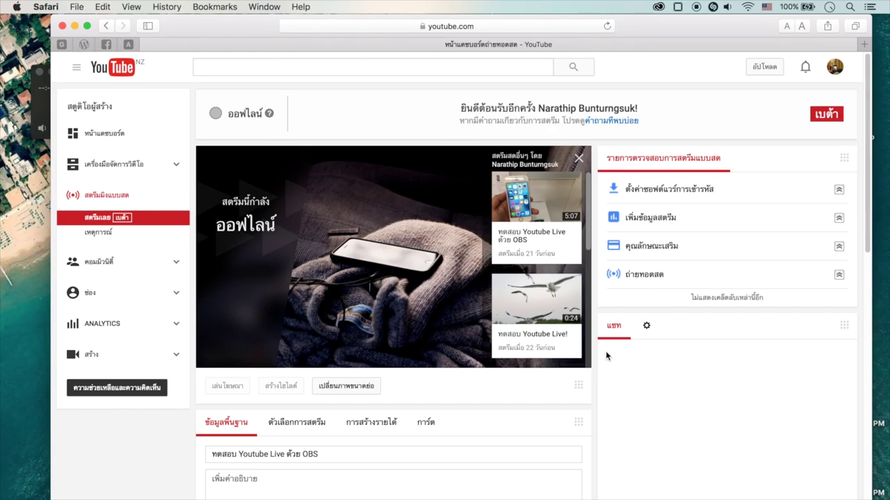
# Step: Switch to the desktop that holds OBS and start streaming with Scene 4 selected
pyautogui.hotkey('ctrl', 'Up')
pyautogui.moveTo(346, 373); pyautogui.dragTo(492, 61)
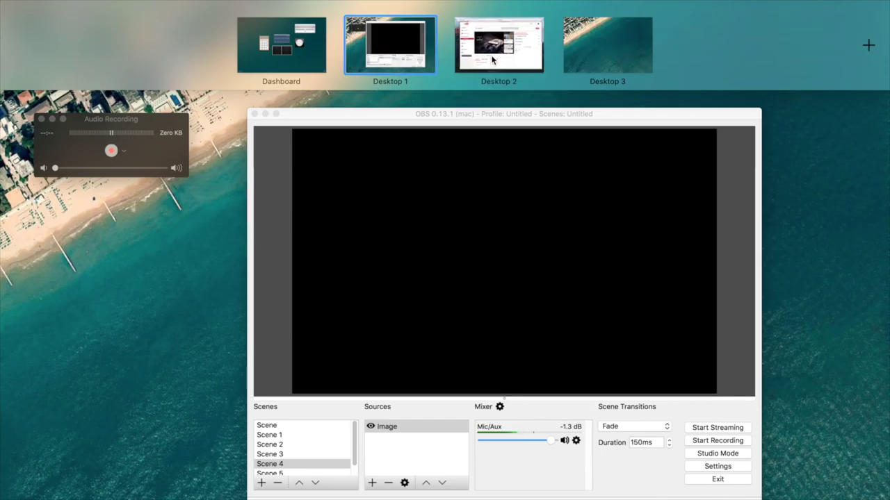
pyautogui.click(398, 61)
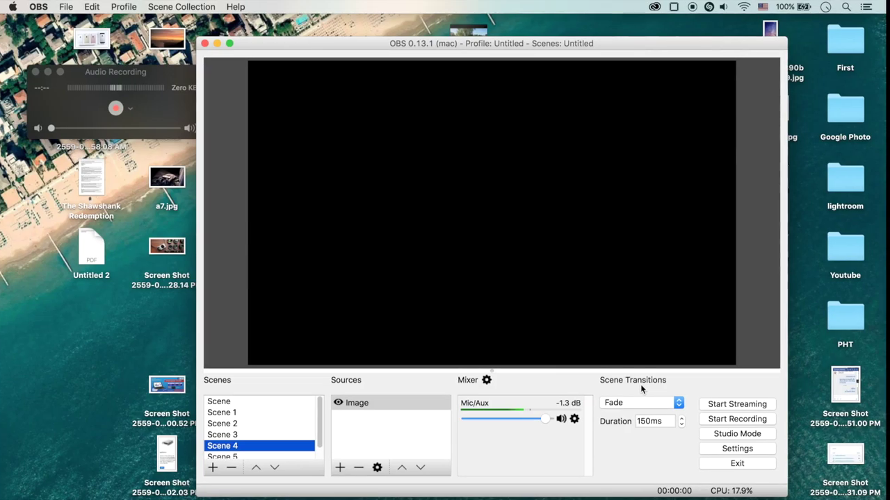
pyautogui.click(728, 406)
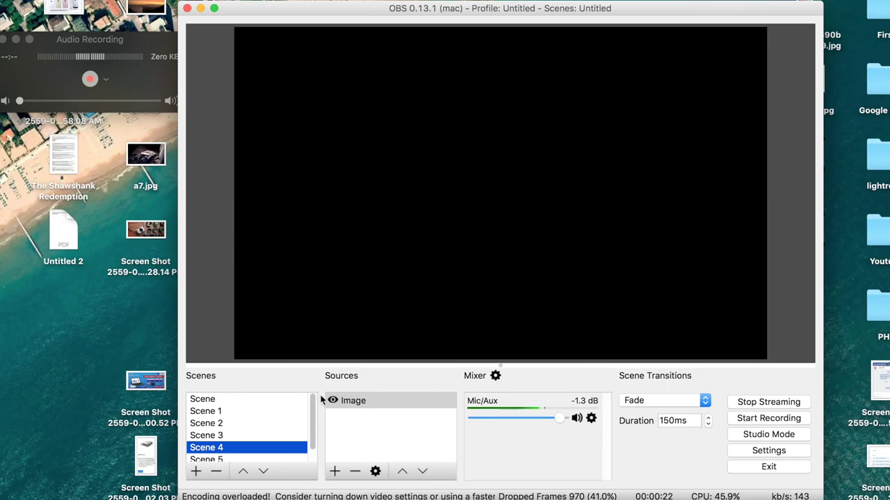
# Step: Switch the live scene to Scene 3 and Scene 2, and check the stream on the YouTube live dashboard
pyautogui.click(249, 436)
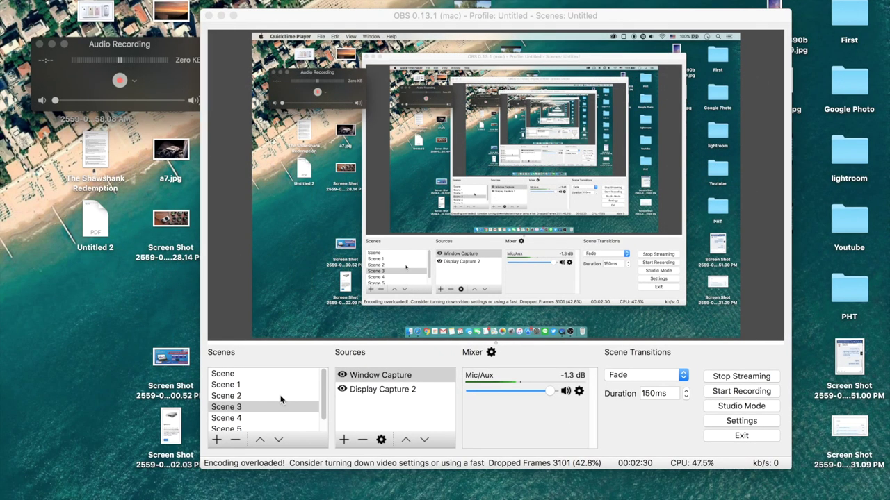
pyautogui.click(280, 397)
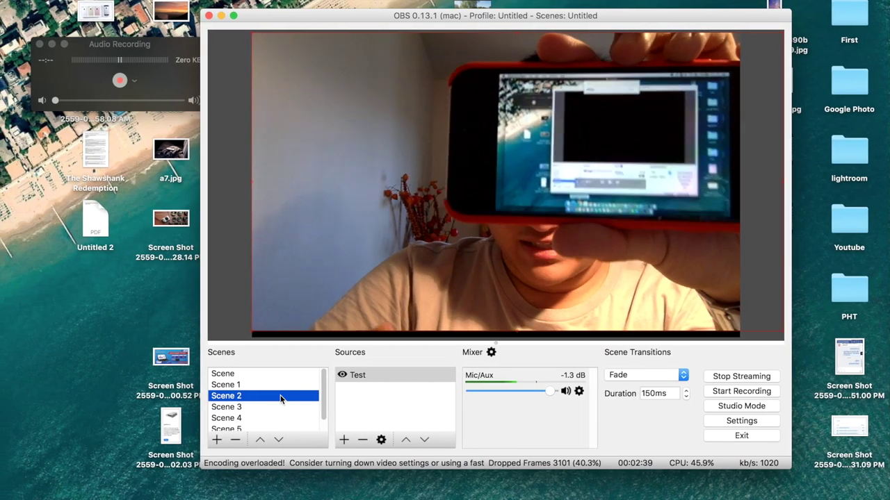
pyautogui.hotkey('ctrl', 'Right')
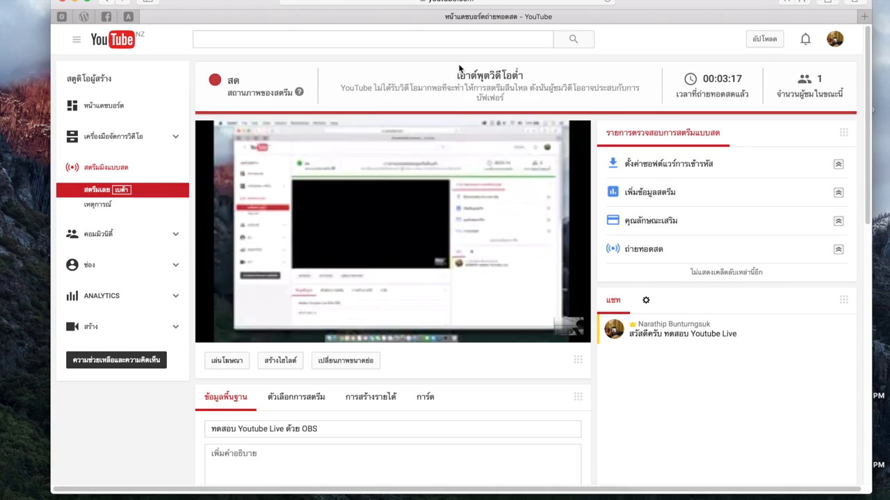
pyautogui.hotkey('ctrl', 'Left')
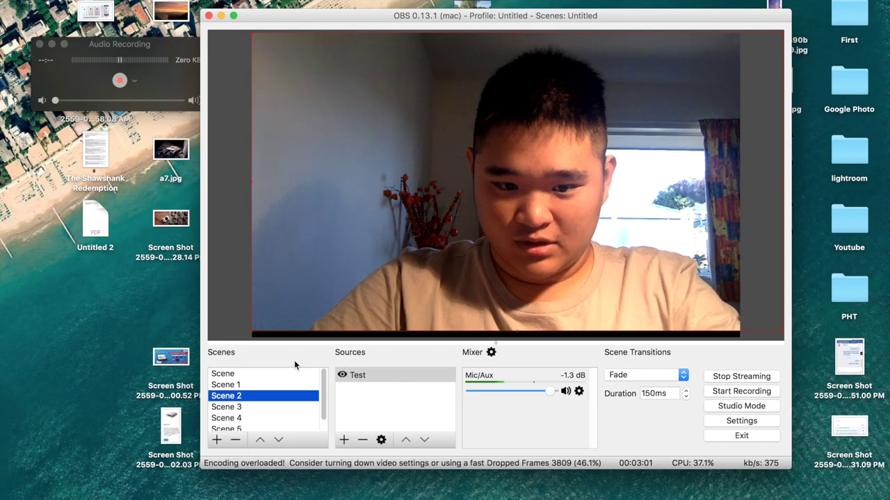
# Step: Switch the live scene to Scene 1 and move its webcam video to the lower-left corner of the scene preview
pyautogui.click(283, 385)
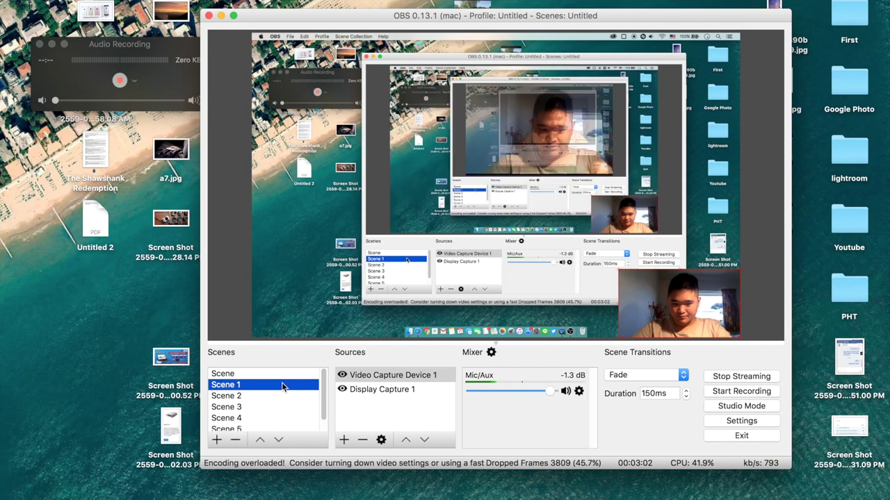
pyautogui.moveTo(662, 312); pyautogui.dragTo(307, 300)
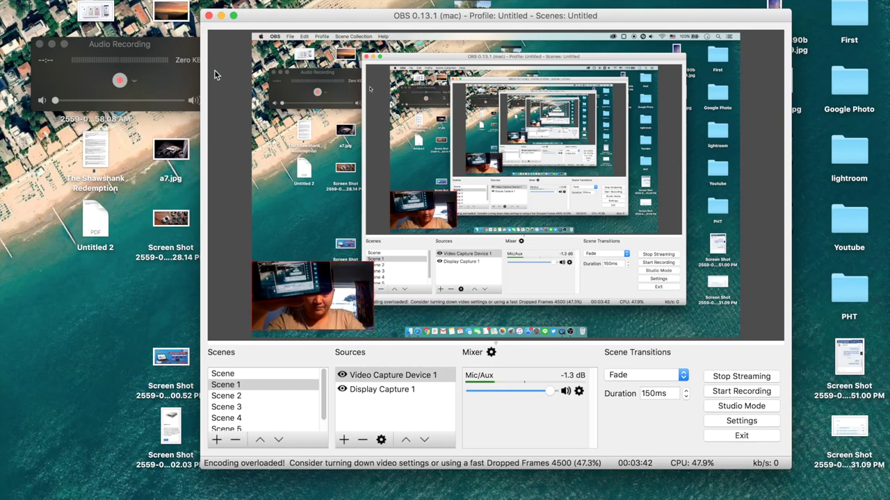
# Step: Start a local recording with Scene 1 selected
pyautogui.click(254, 395)
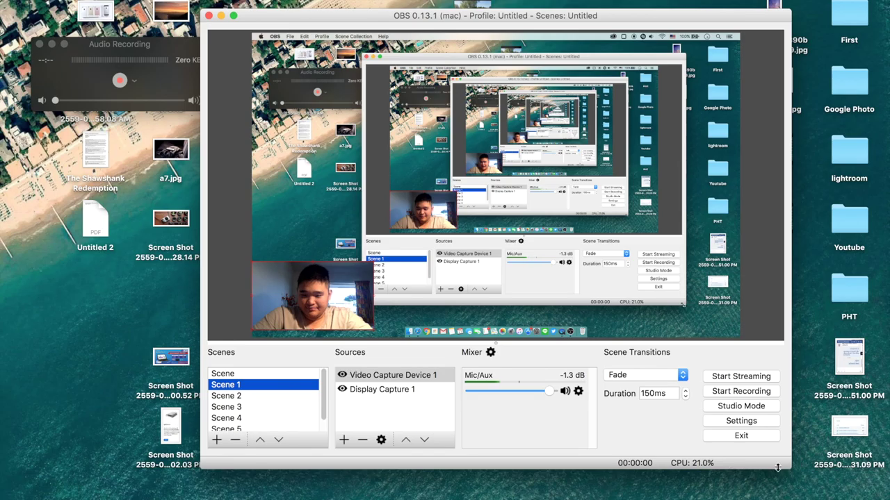
pyautogui.click(729, 391)
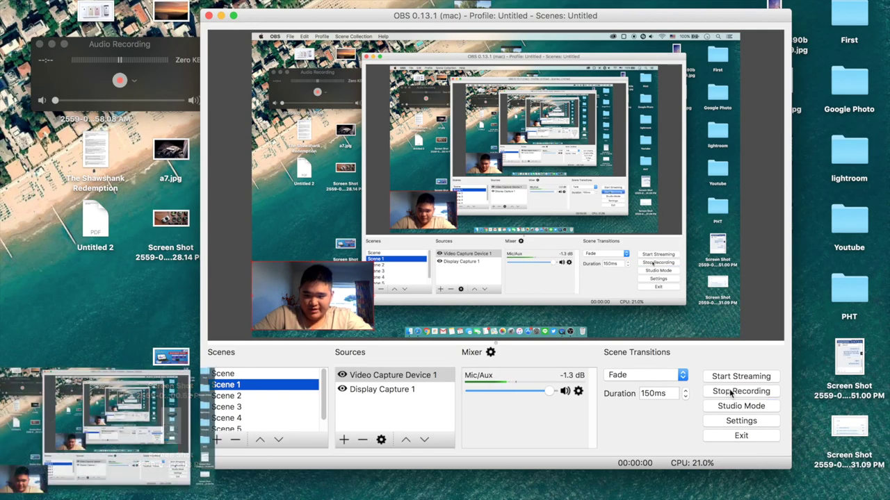